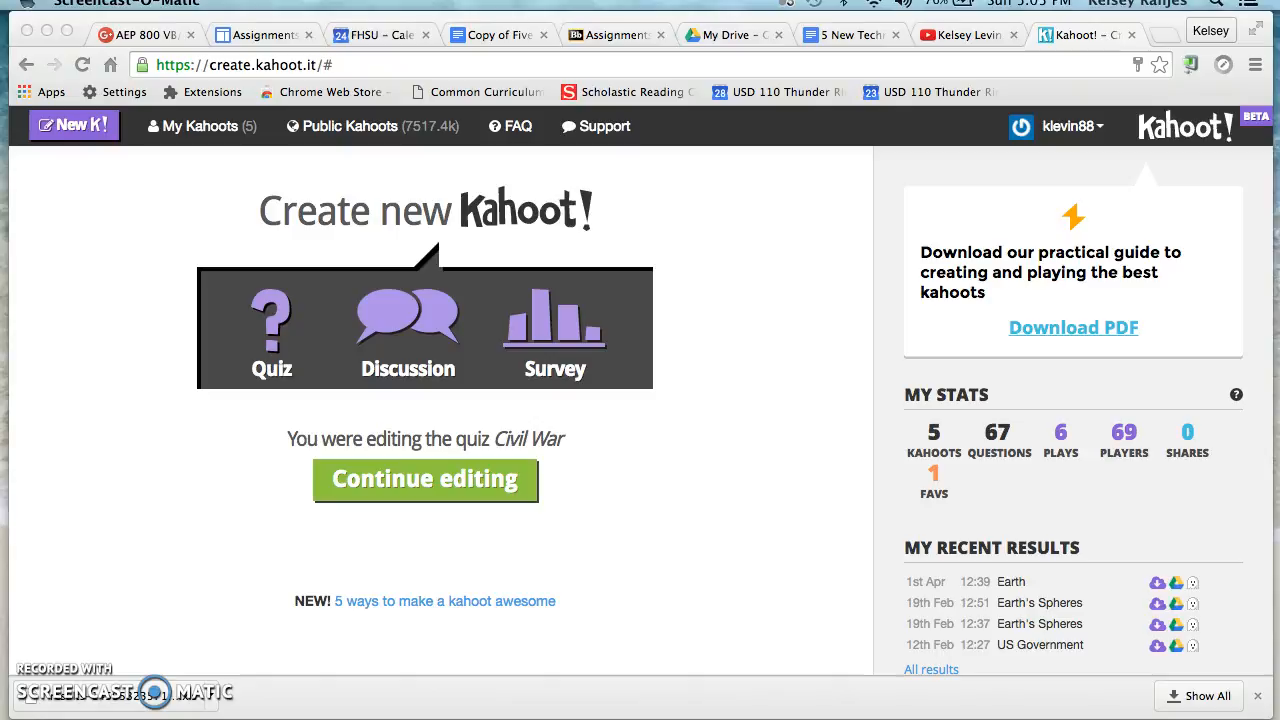
- Create a new quiz named "Civil War"
left_click(271, 312)
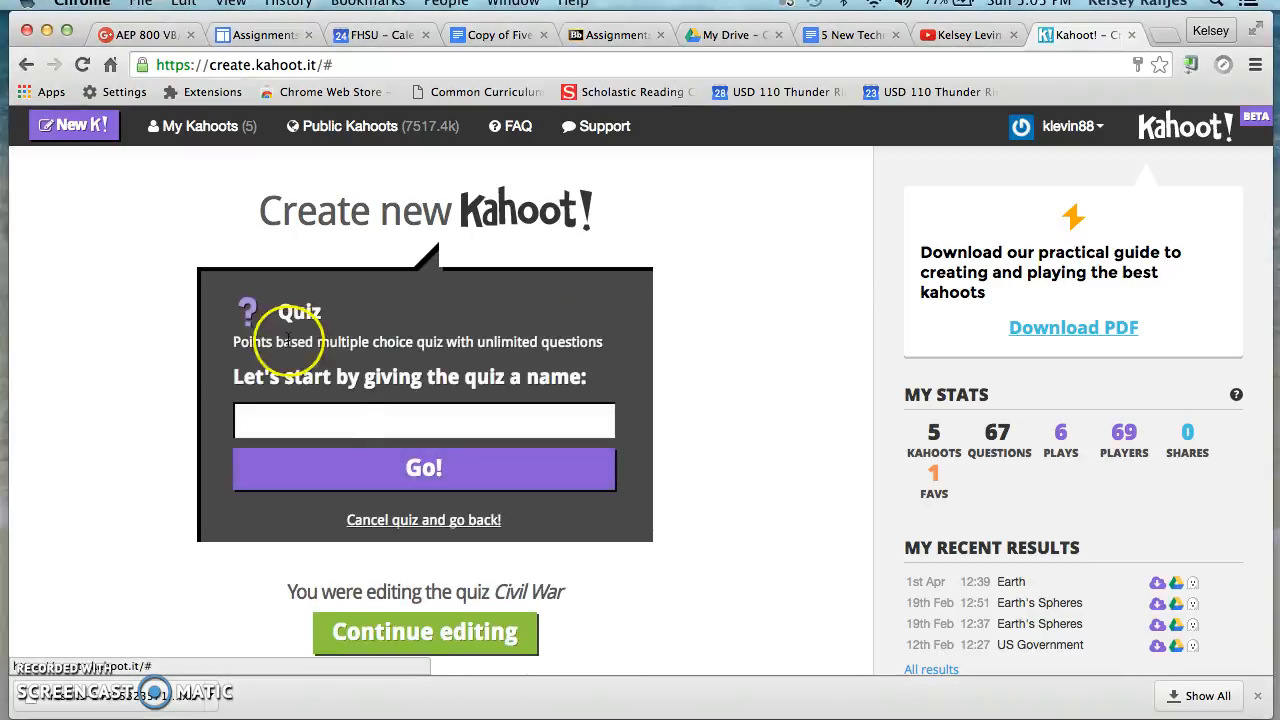
left_click(323, 420)
type("Civil War")
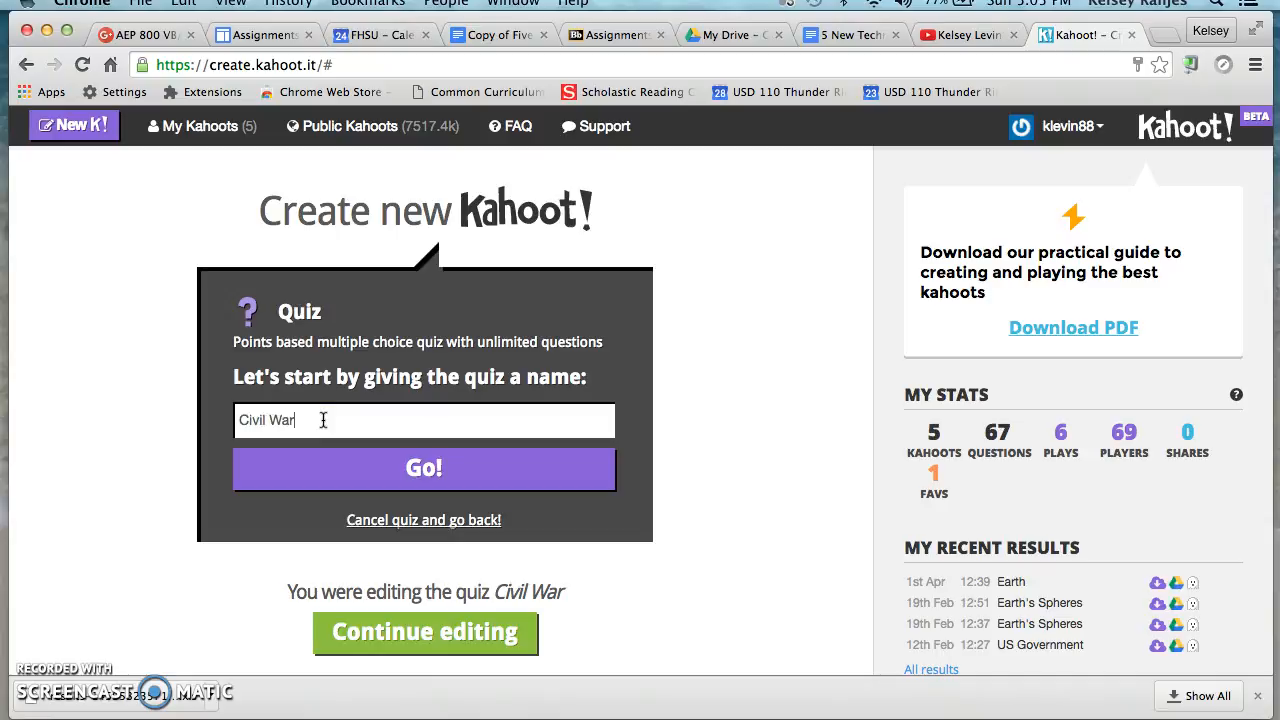
left_click(466, 482)
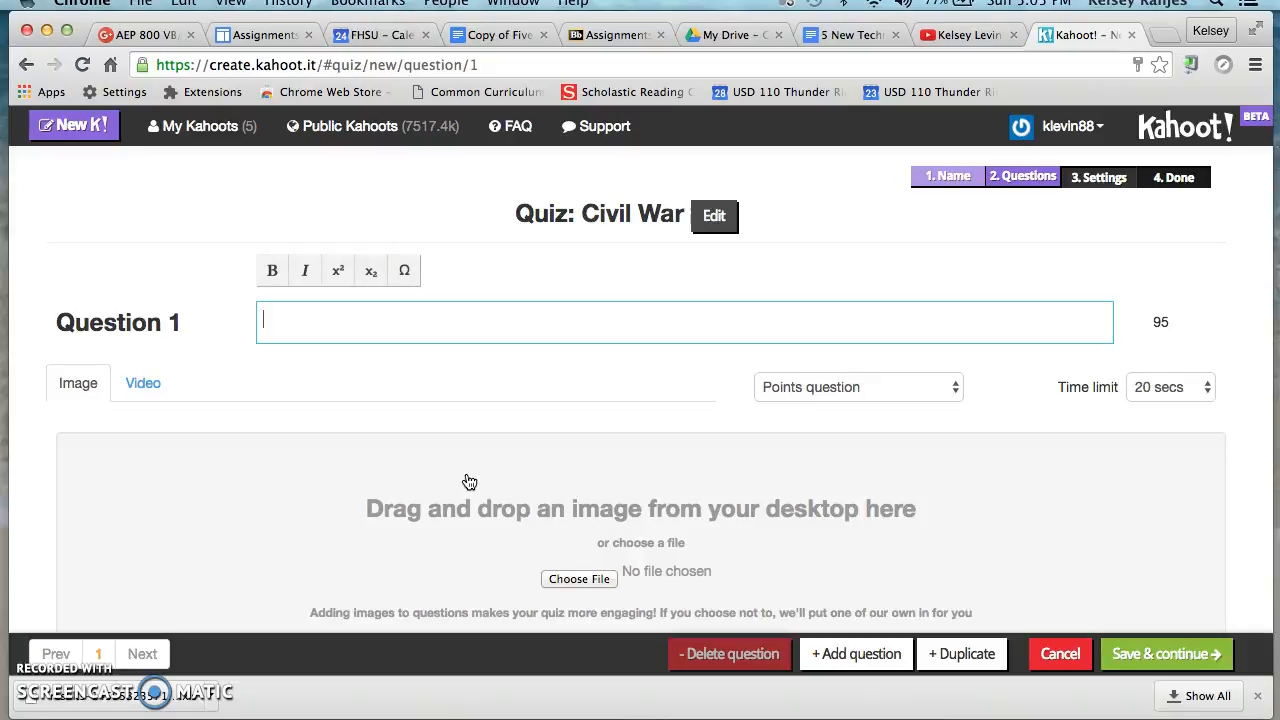
- Enter "Who was president during the Civil War?" as Question 1, keeping it a points question with a 20-second limit
type("Who was preside")
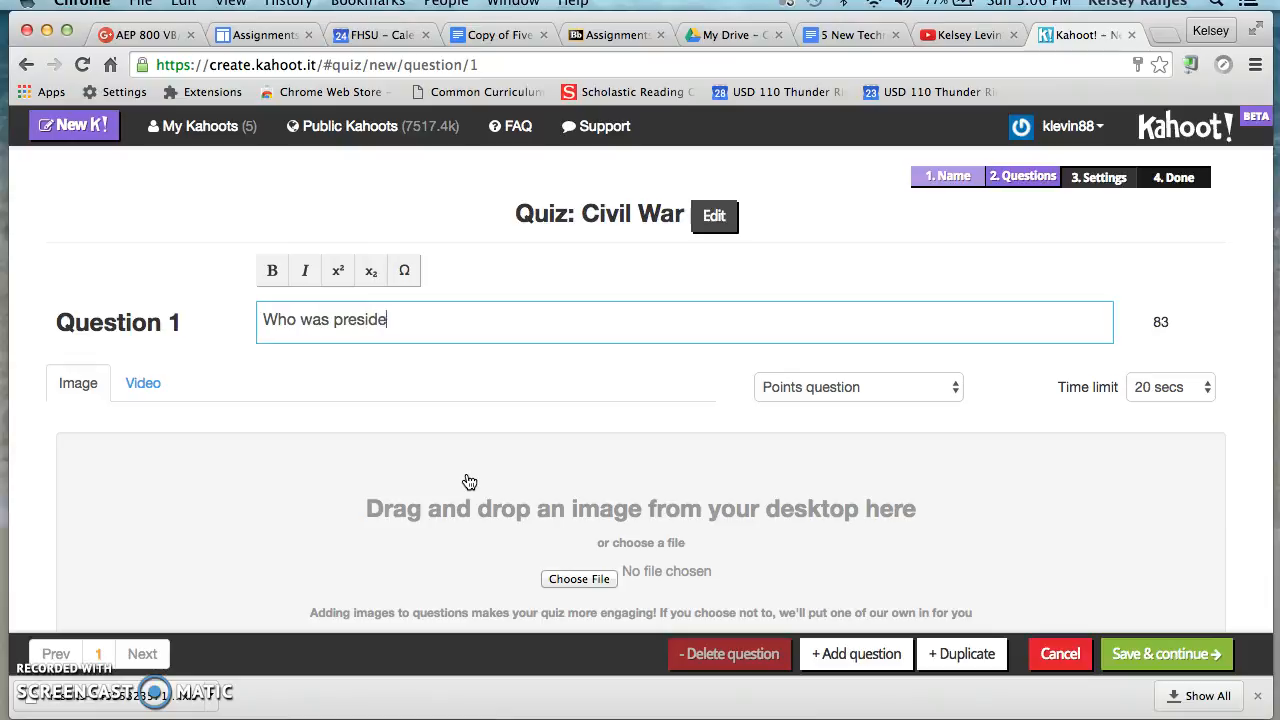
type("nt during the Civil War?")
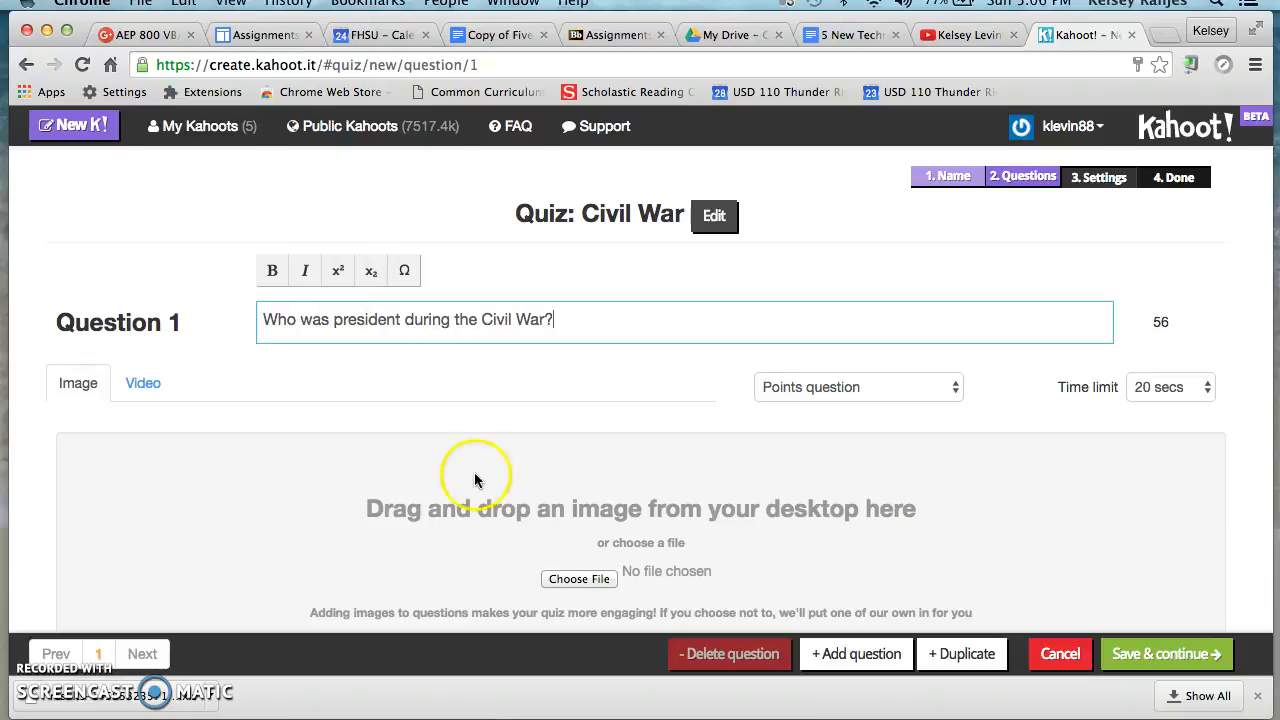
left_click(829, 387)
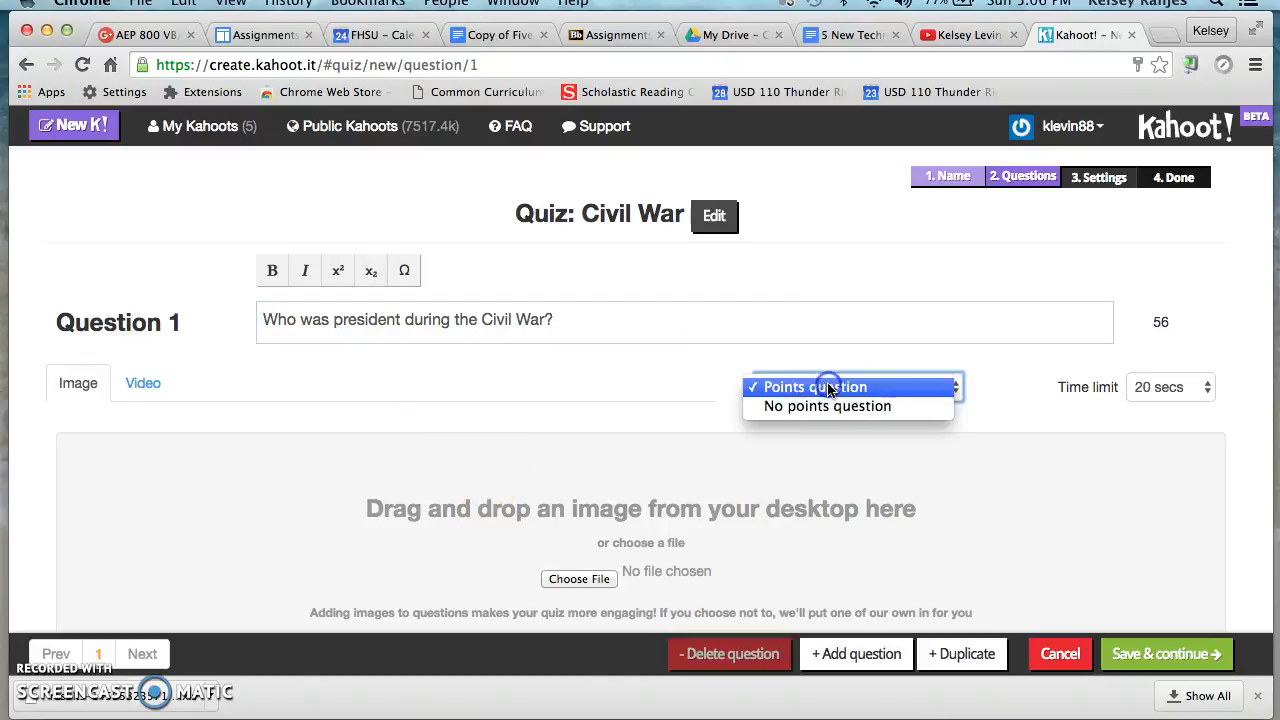
left_click(820, 387)
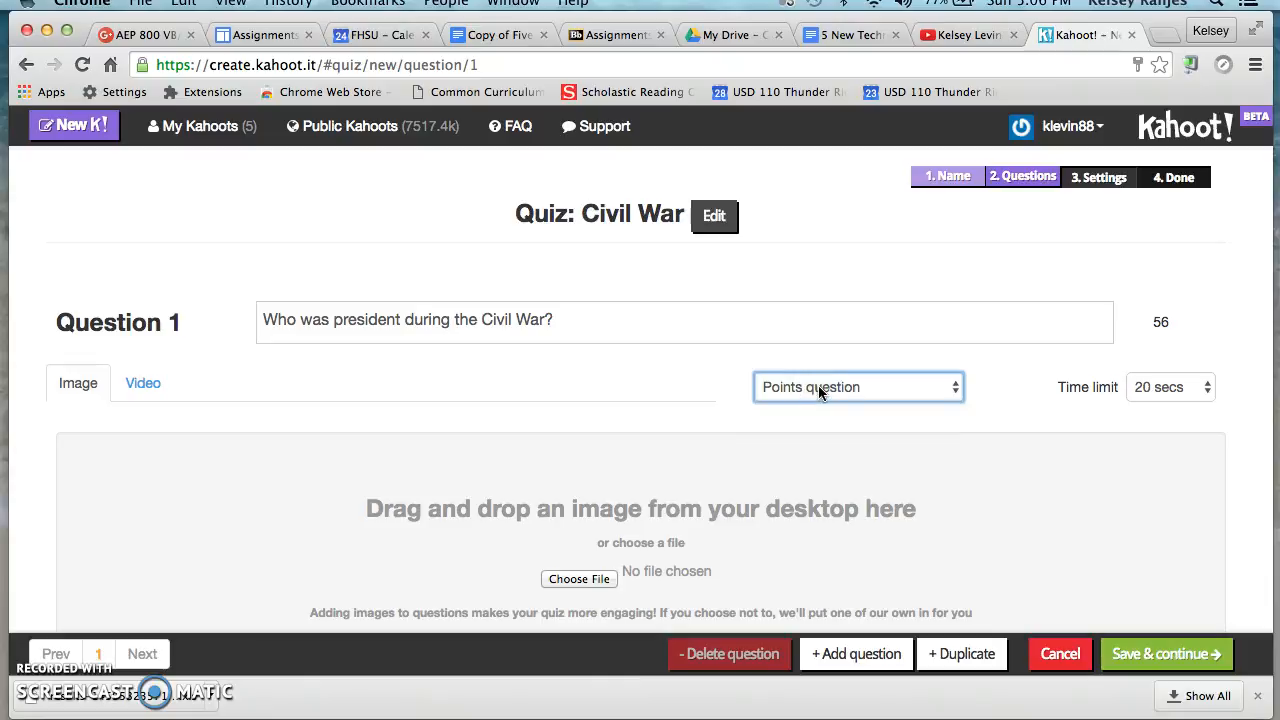
left_click(1190, 398)
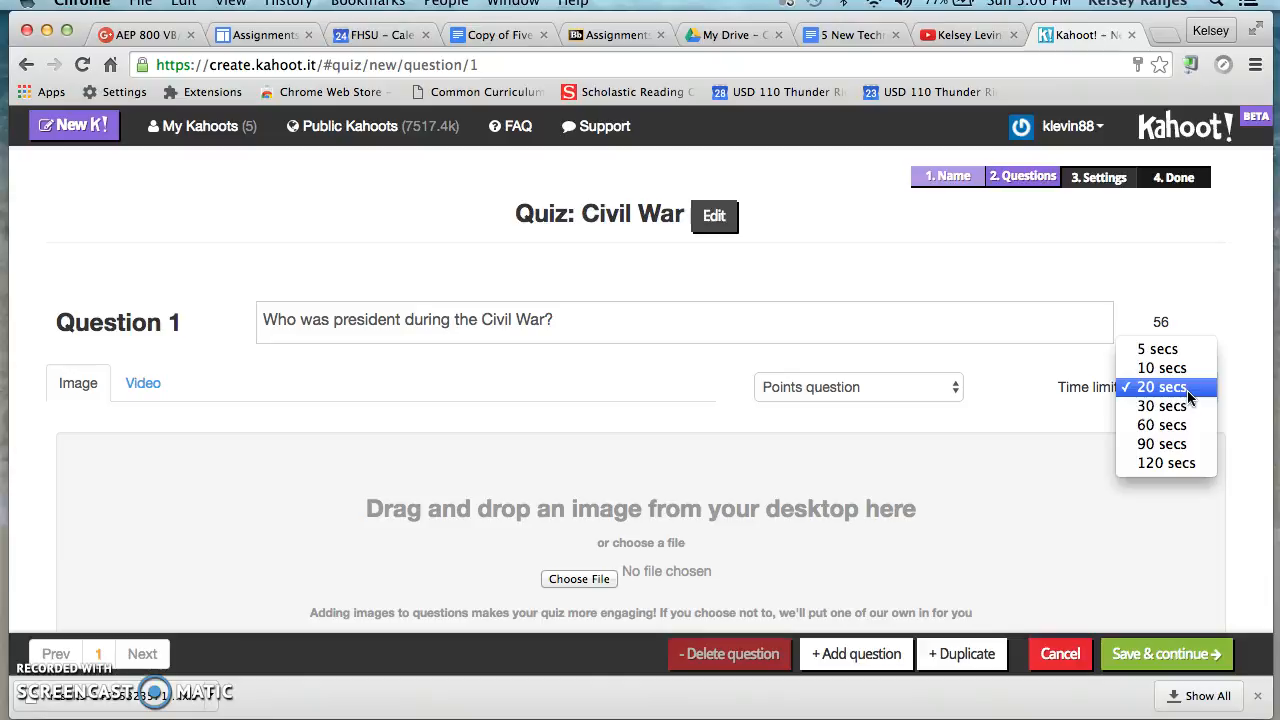
left_click(1187, 390)
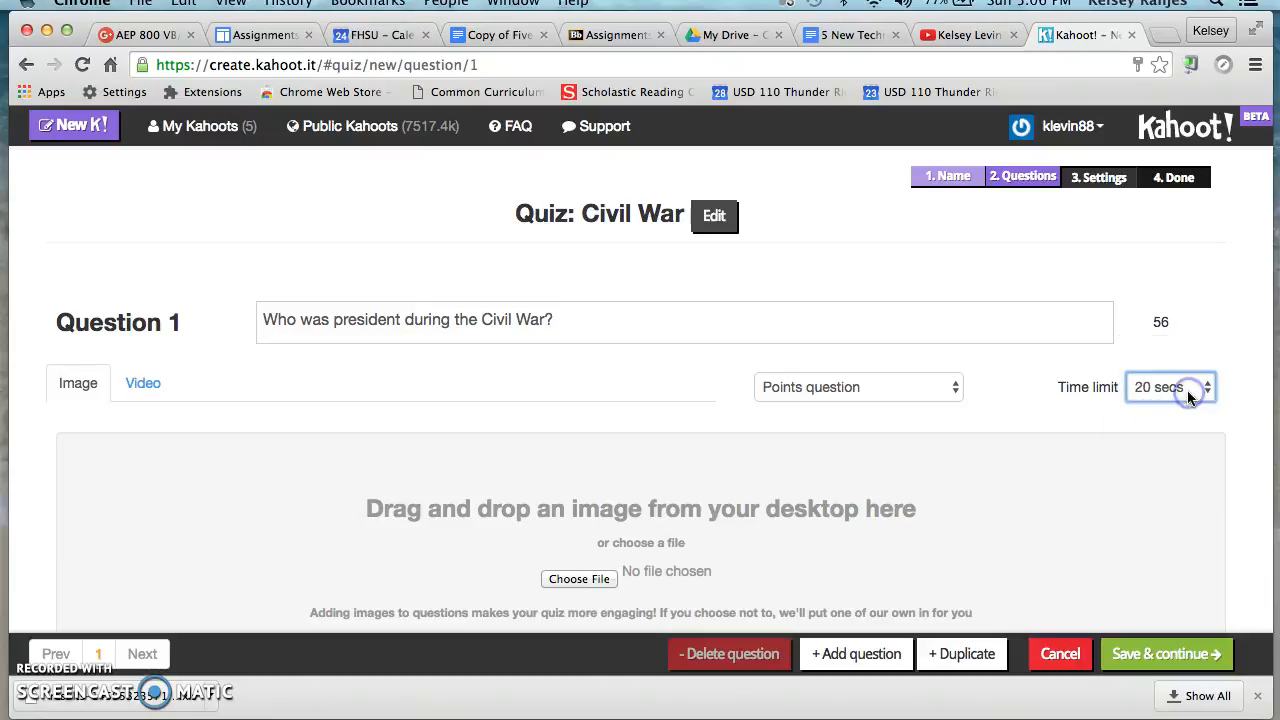
- Fill in the four answers Jefferson, Lincoln, Washington and Obama, and mark Lincoln as correct
scroll(866, 462, "down", 1)
scroll(866, 462, "down", 4)
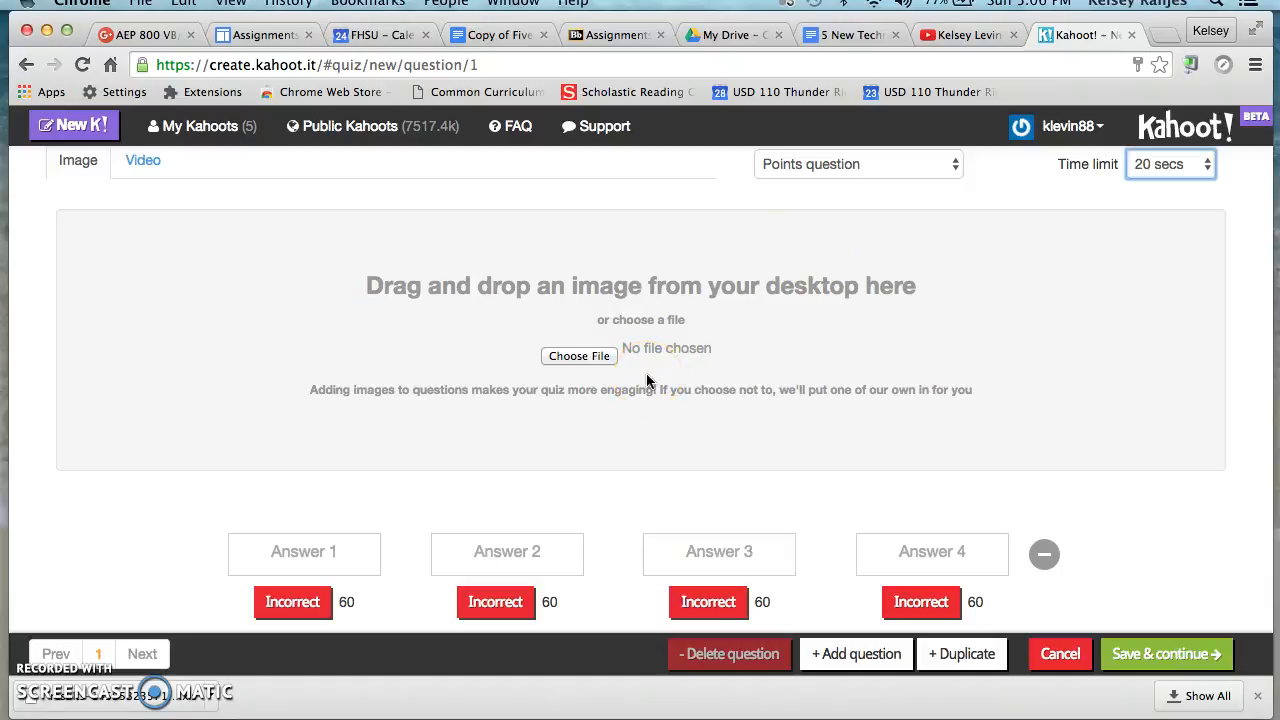
left_click(334, 551)
type("Jefferson")
key("Tab")
type("Lincoln")
key("Tab")
type("Washington")
key("Tab")
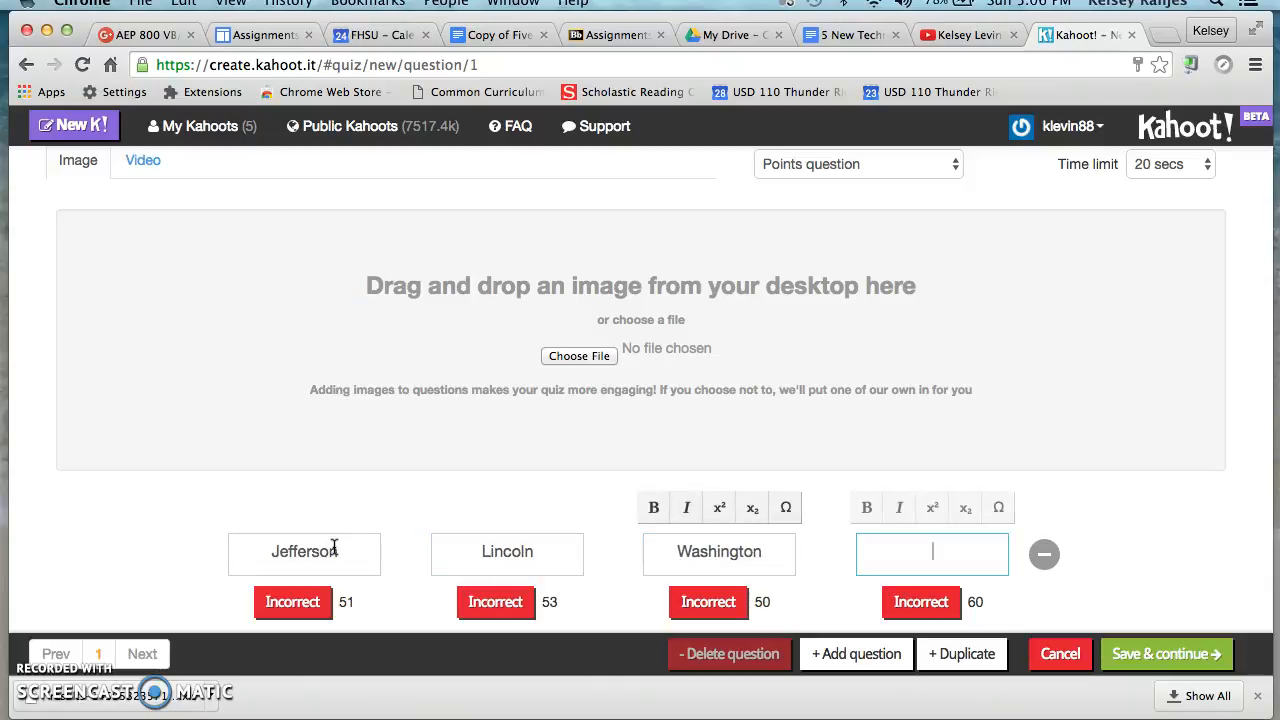
type("Obama")
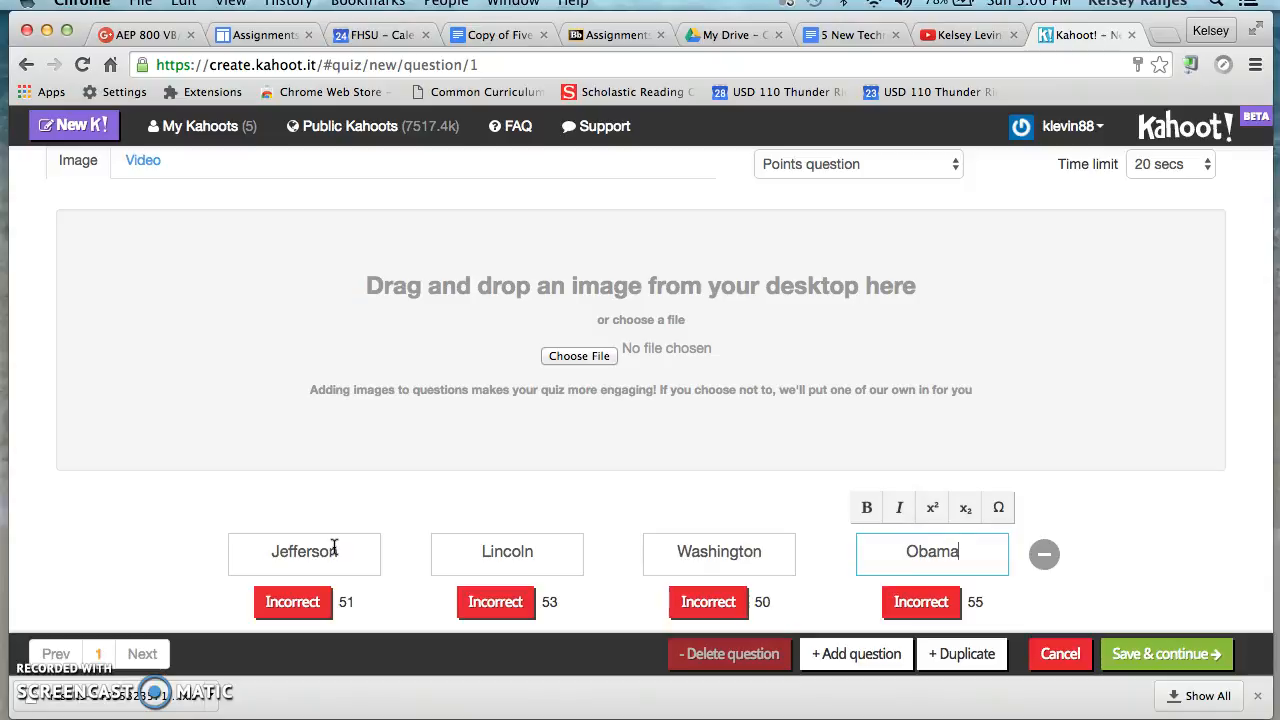
left_click(510, 609)
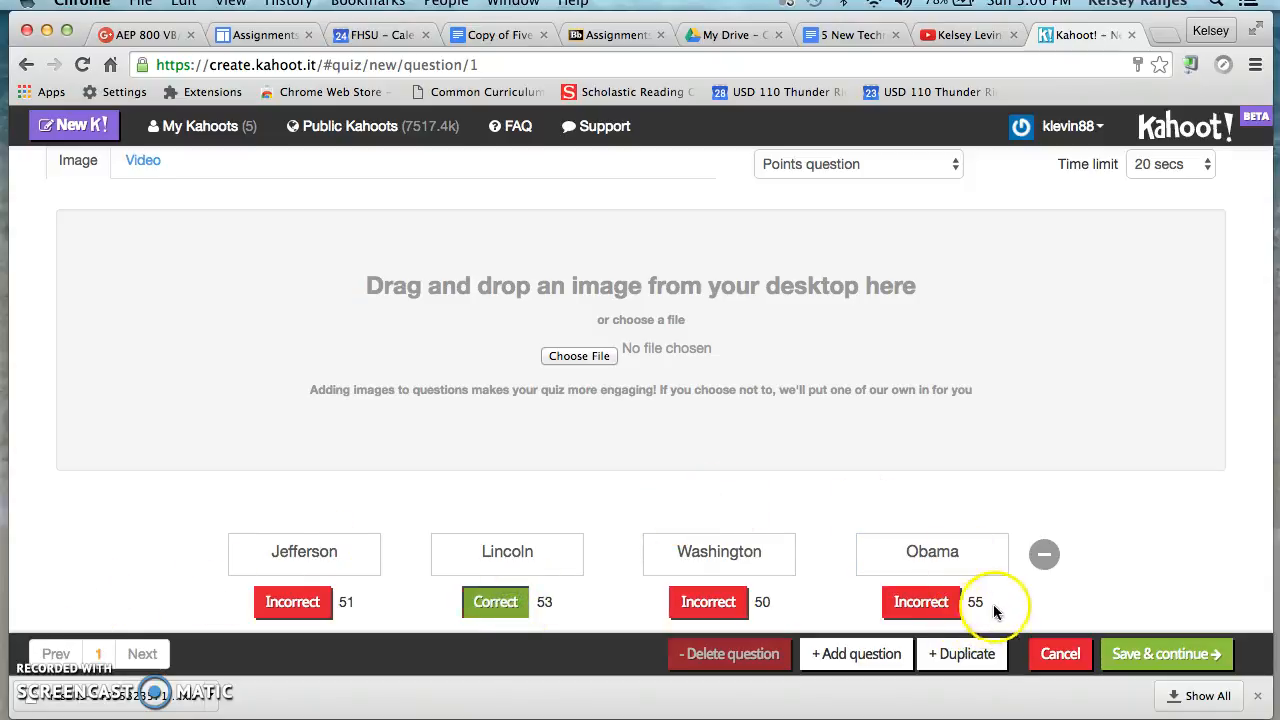
left_click(1044, 553)
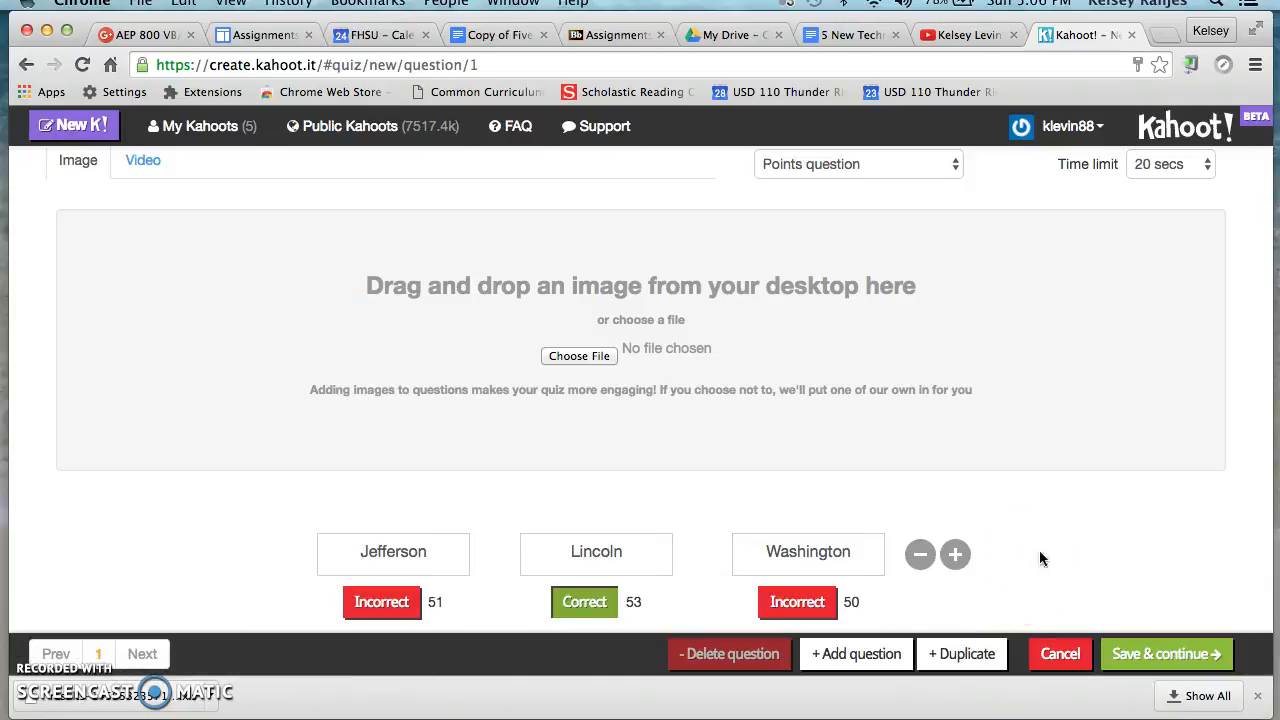
left_click(955, 554)
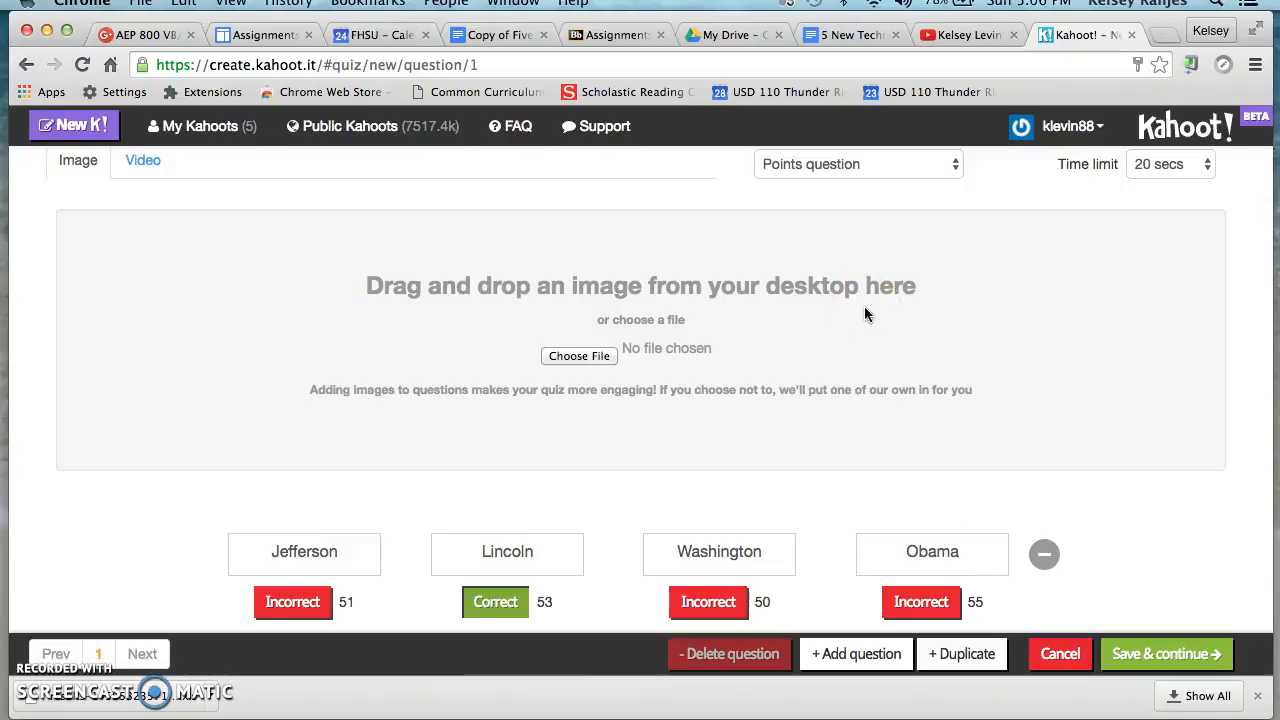
left_click(899, 665)
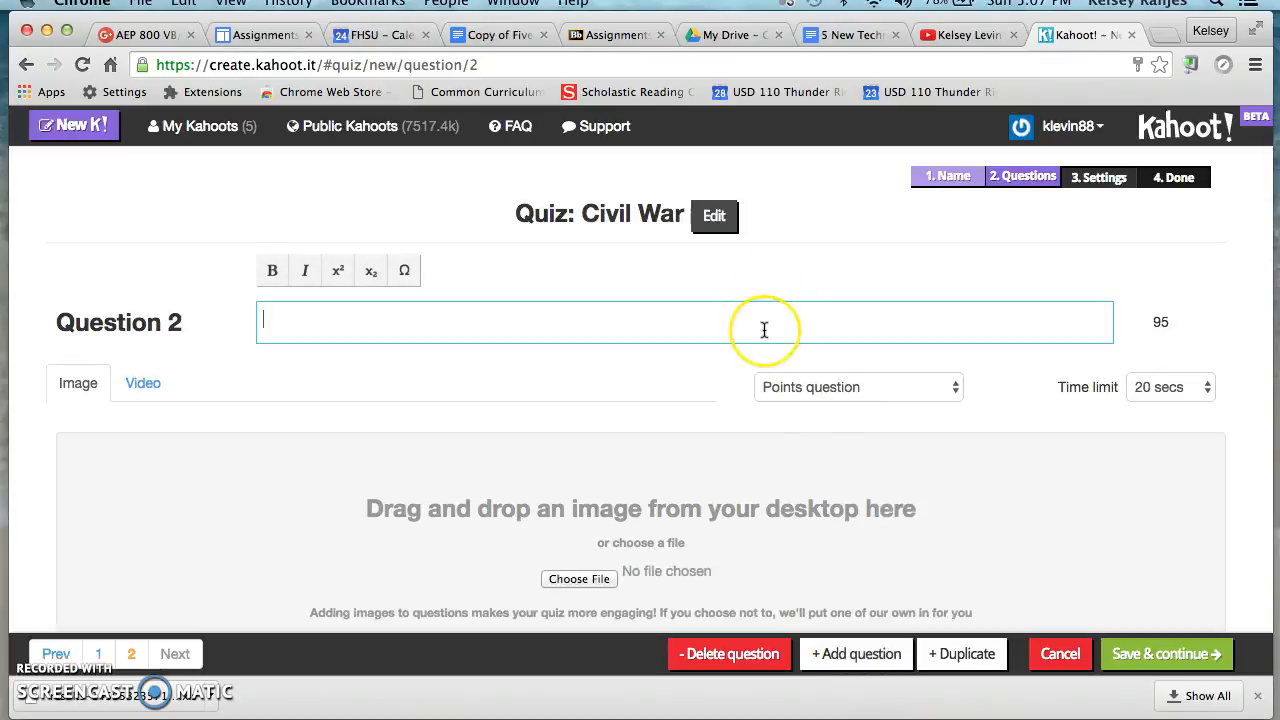
left_click(764, 330)
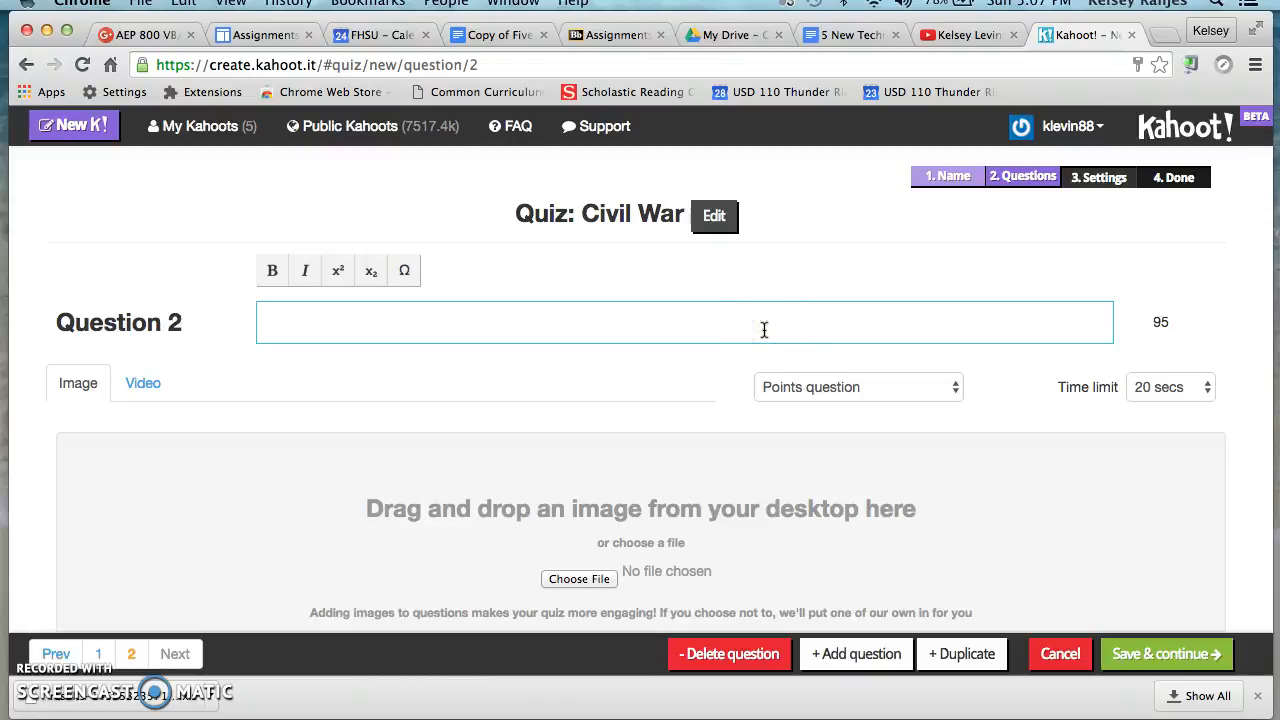
scroll(1001, 501, "down", 1)
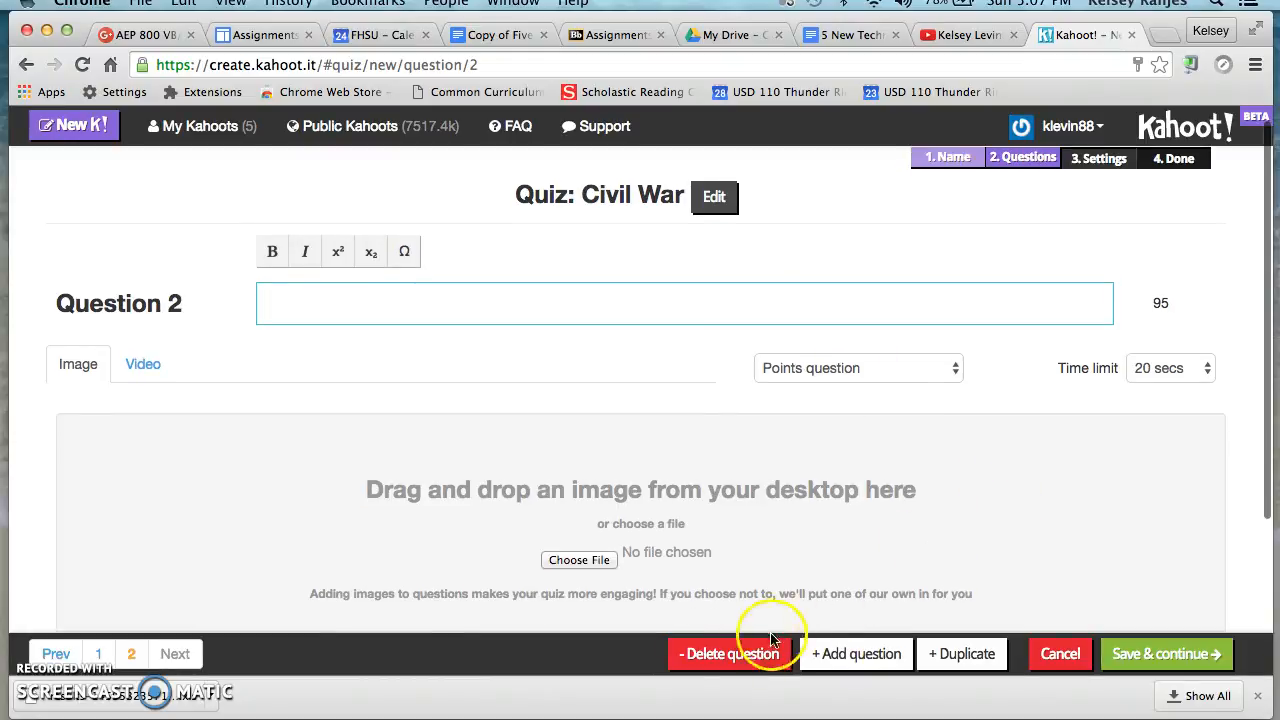
left_click(745, 663)
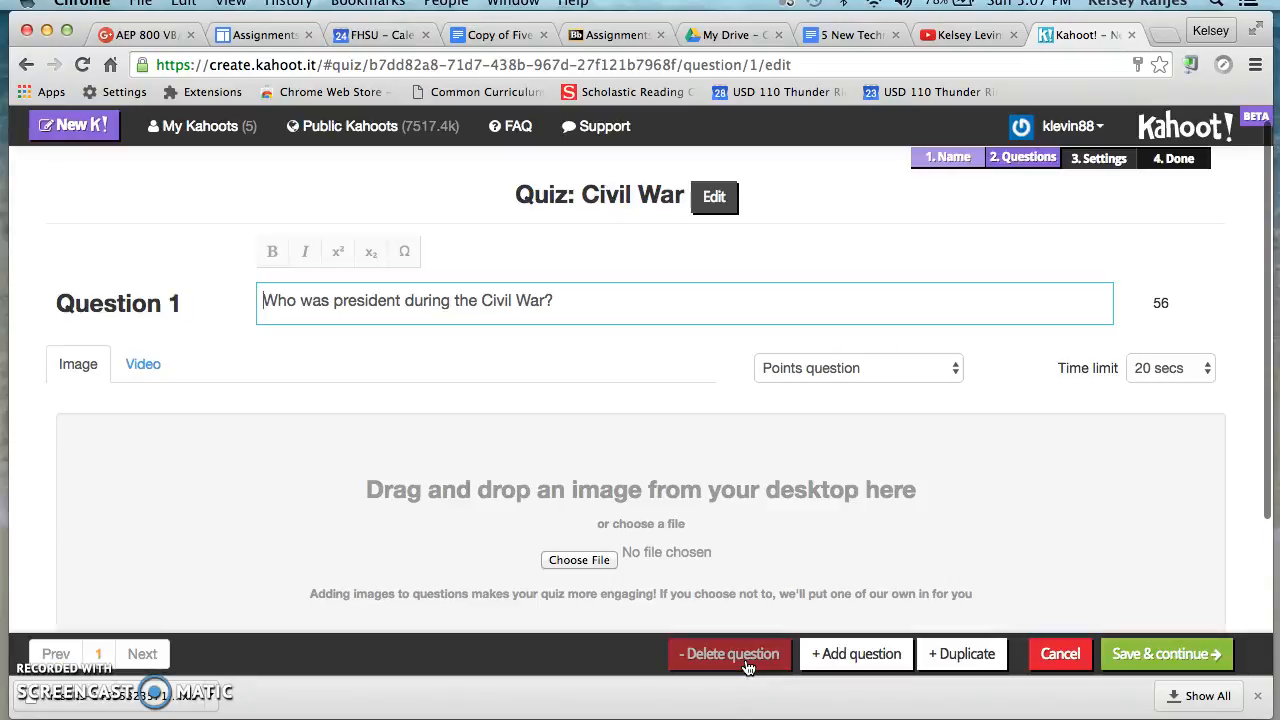
- Save the questions and set the quiz's privacy to Private, primary audience to School and description to "Civil War"
left_click(1195, 656)
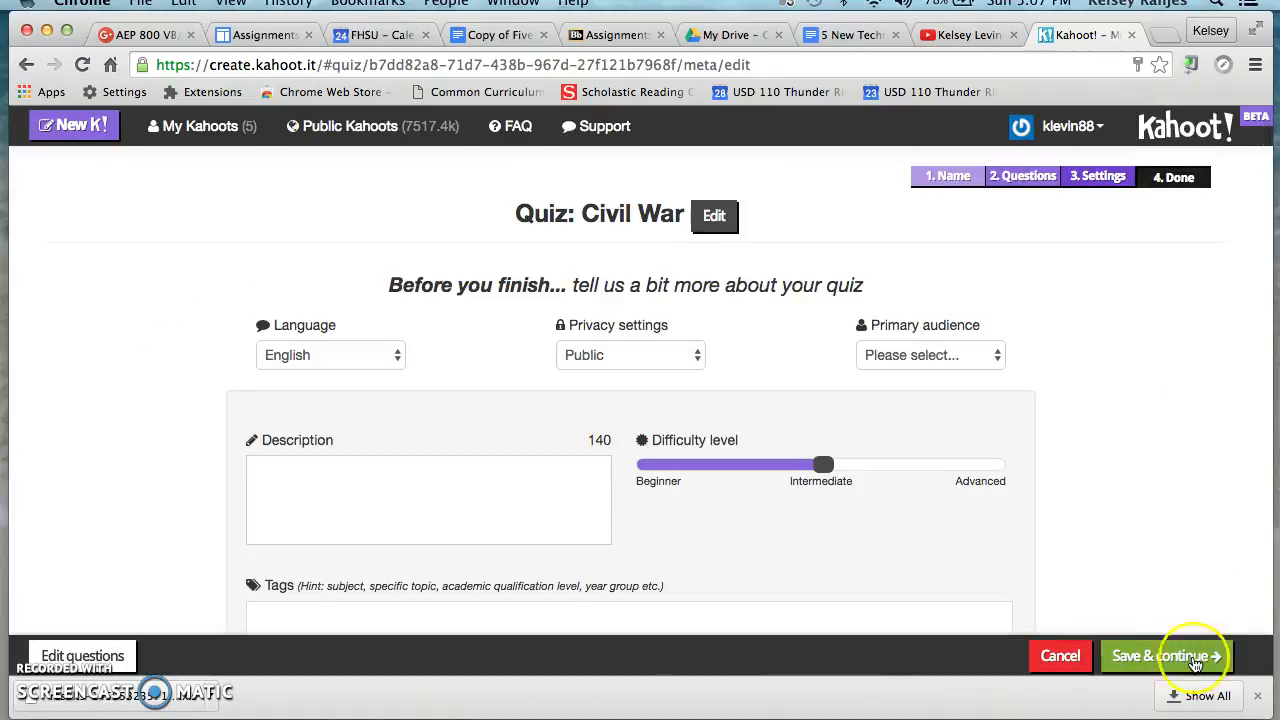
scroll(1218, 425, "down", 2)
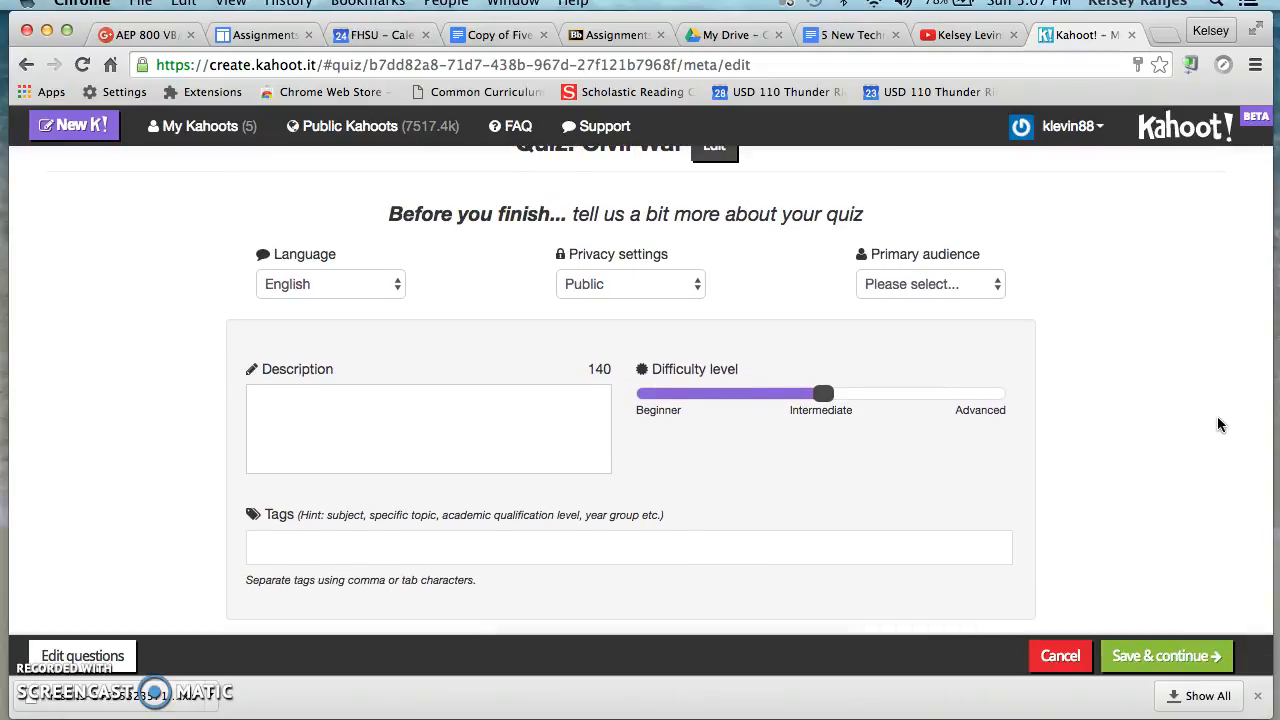
scroll(1218, 425, "up", 1)
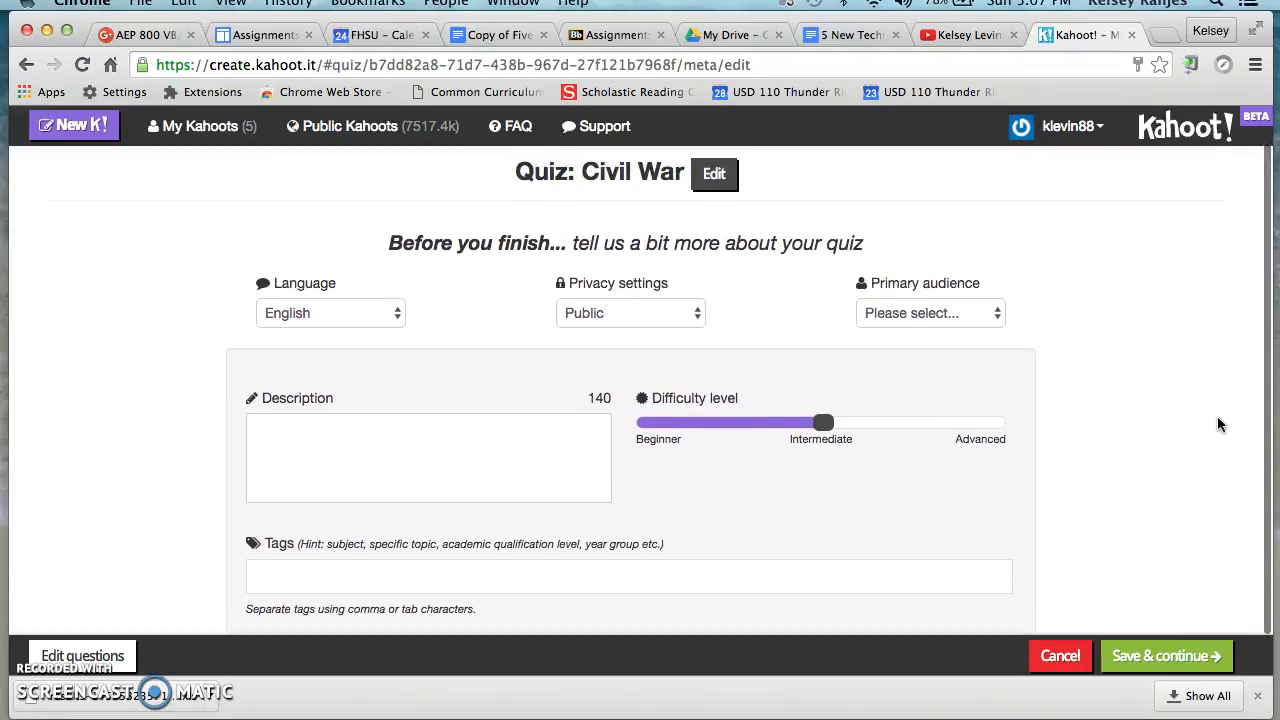
left_click(587, 314)
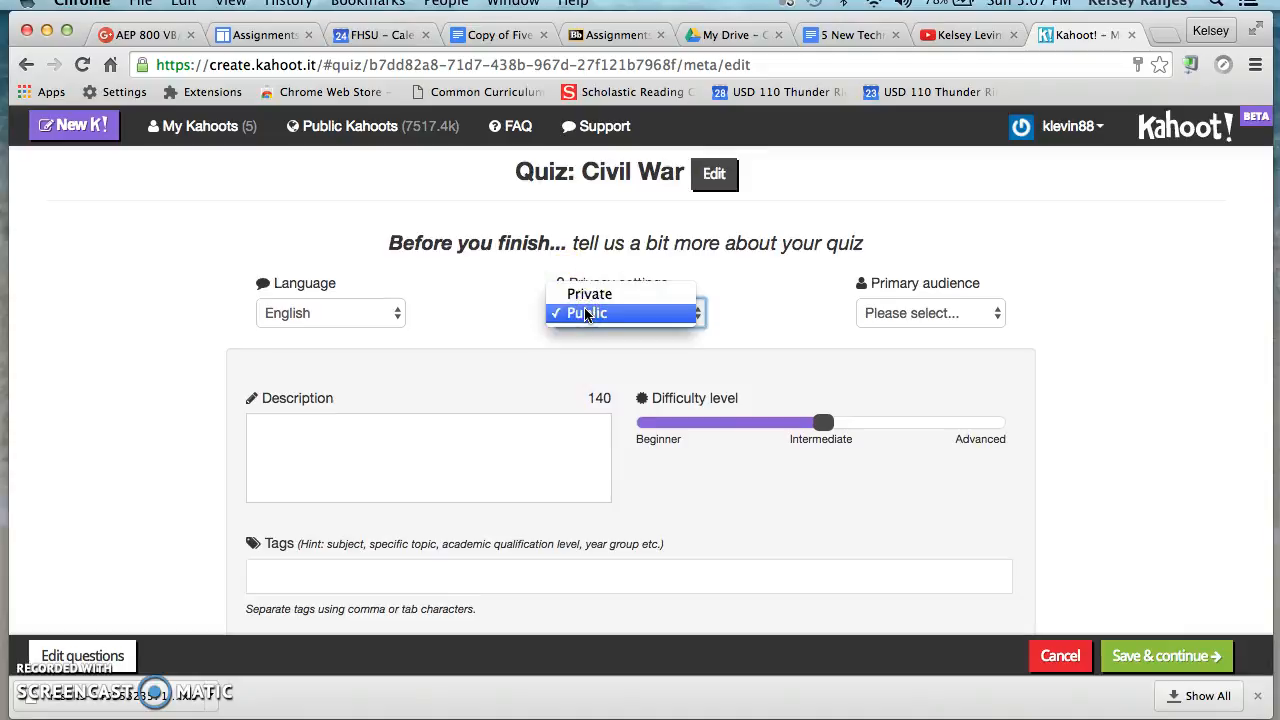
left_click(587, 297)
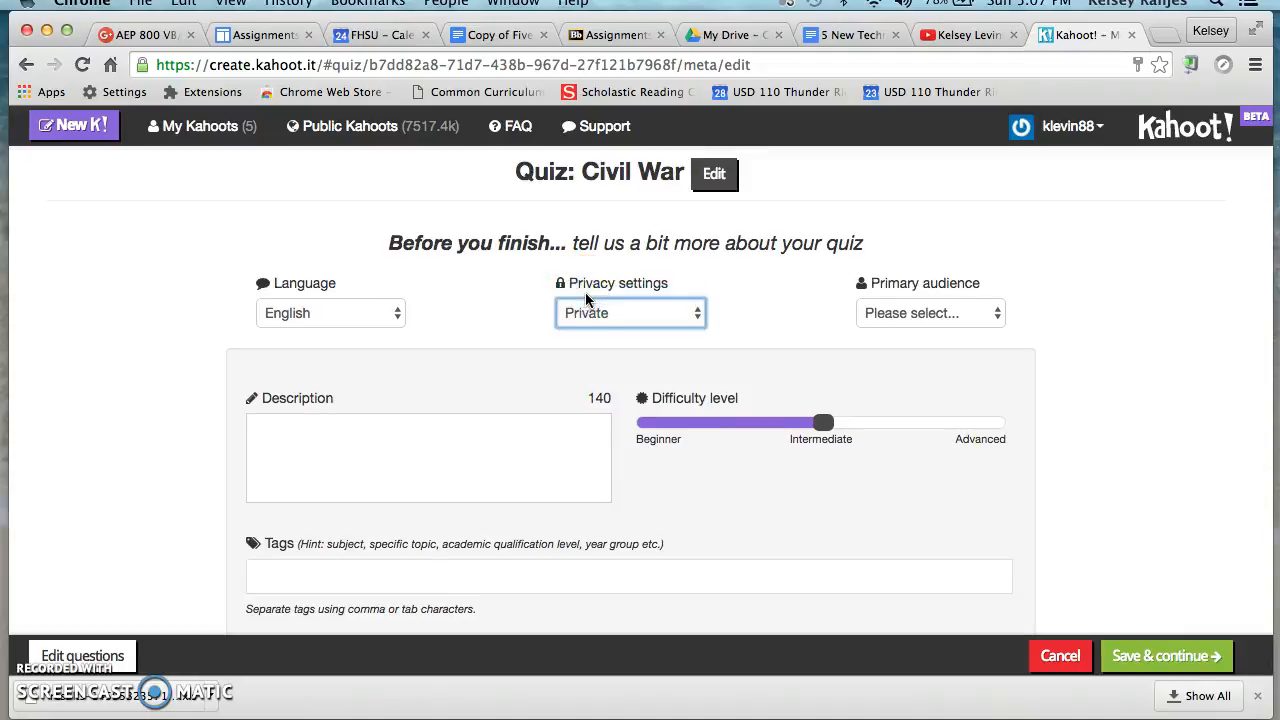
left_click(903, 307)
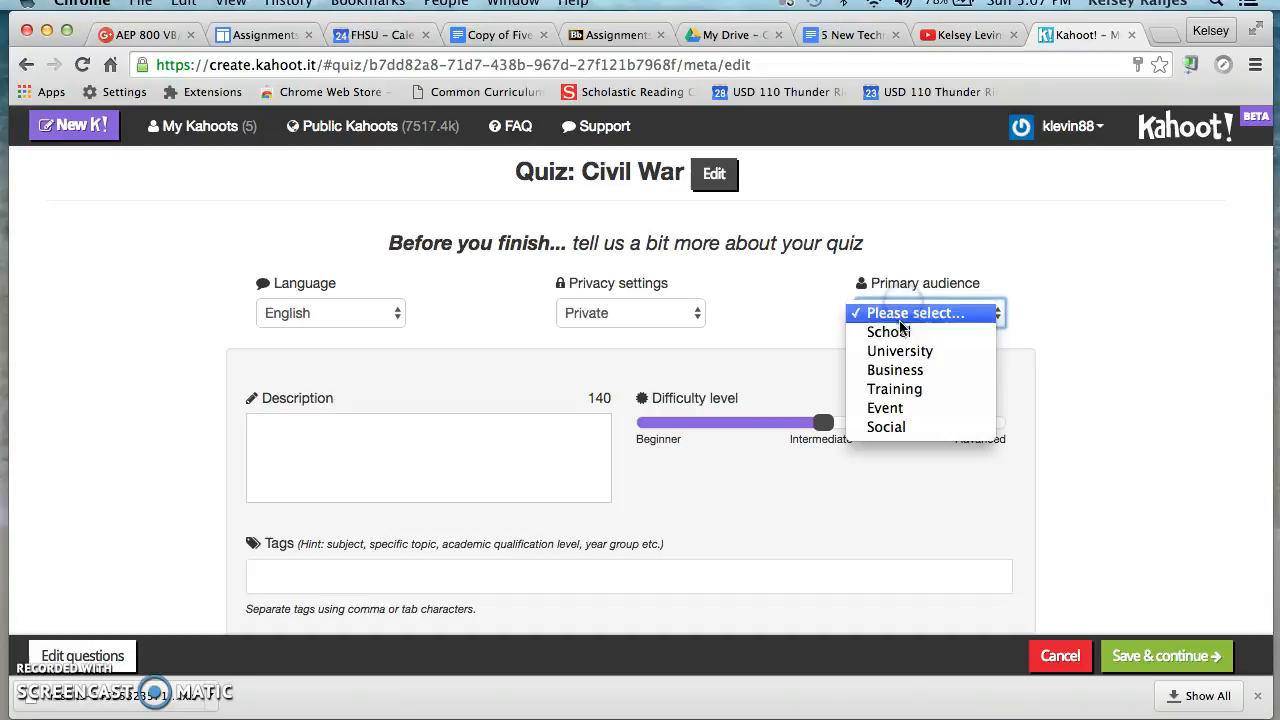
left_click(893, 333)
left_click(545, 429)
type("Civil War")
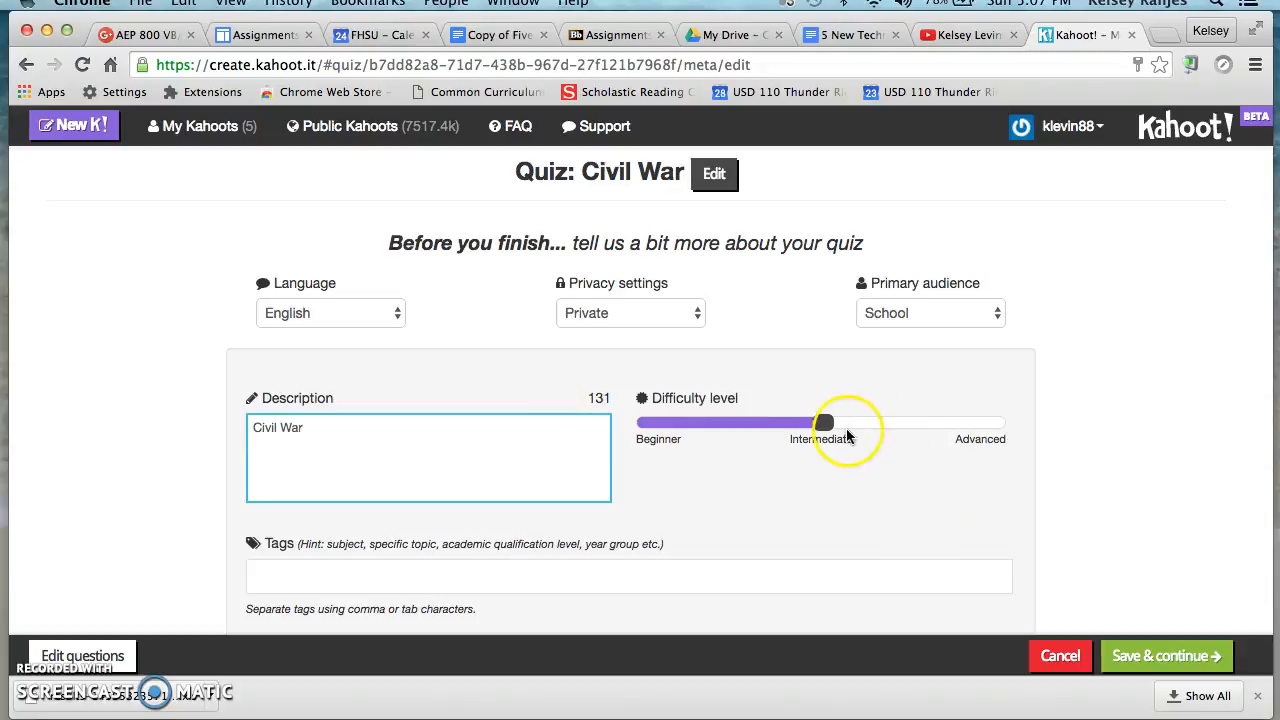
- Tag the quiz "civilwar" and finish creating it without a cover image
scroll(828, 432, "down", 1)
scroll(829, 436, "down", 1)
left_click(809, 530)
type("civil war")
key("BackSpace")
key("BackSpace")
key("BackSpace")
key("BackSpace")
type("war")
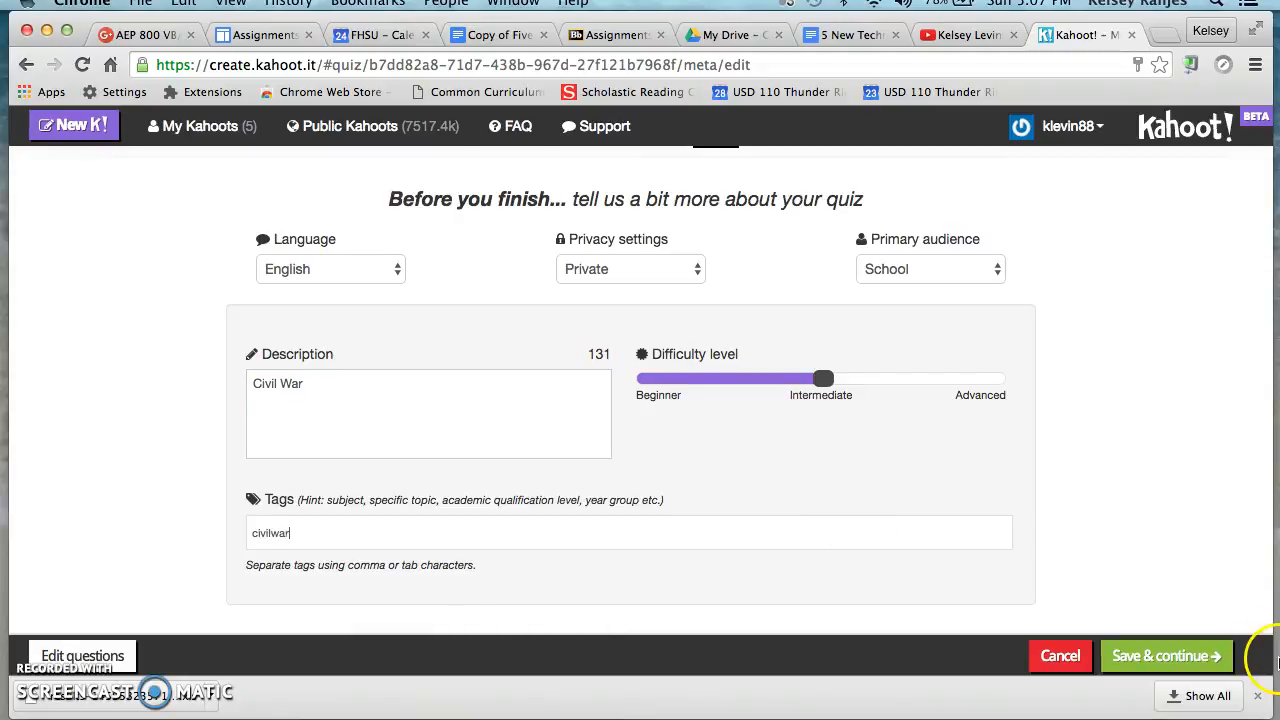
left_click(1184, 658)
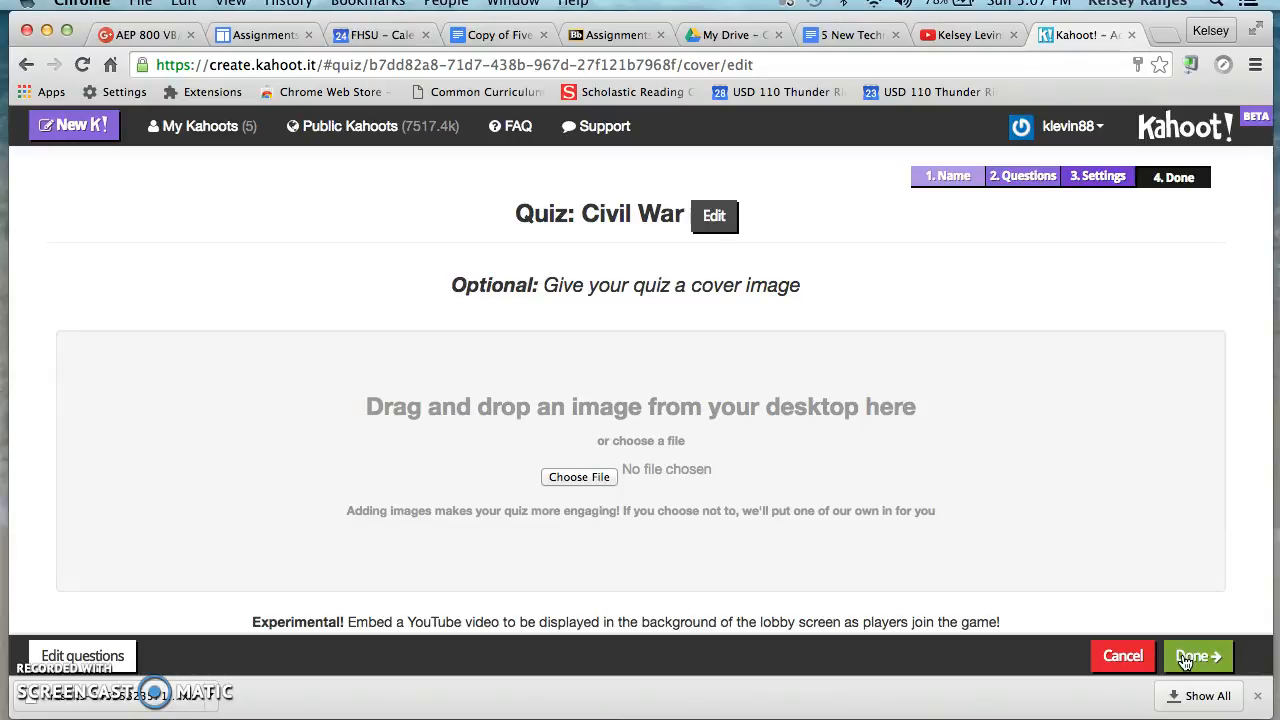
left_click(1185, 658)
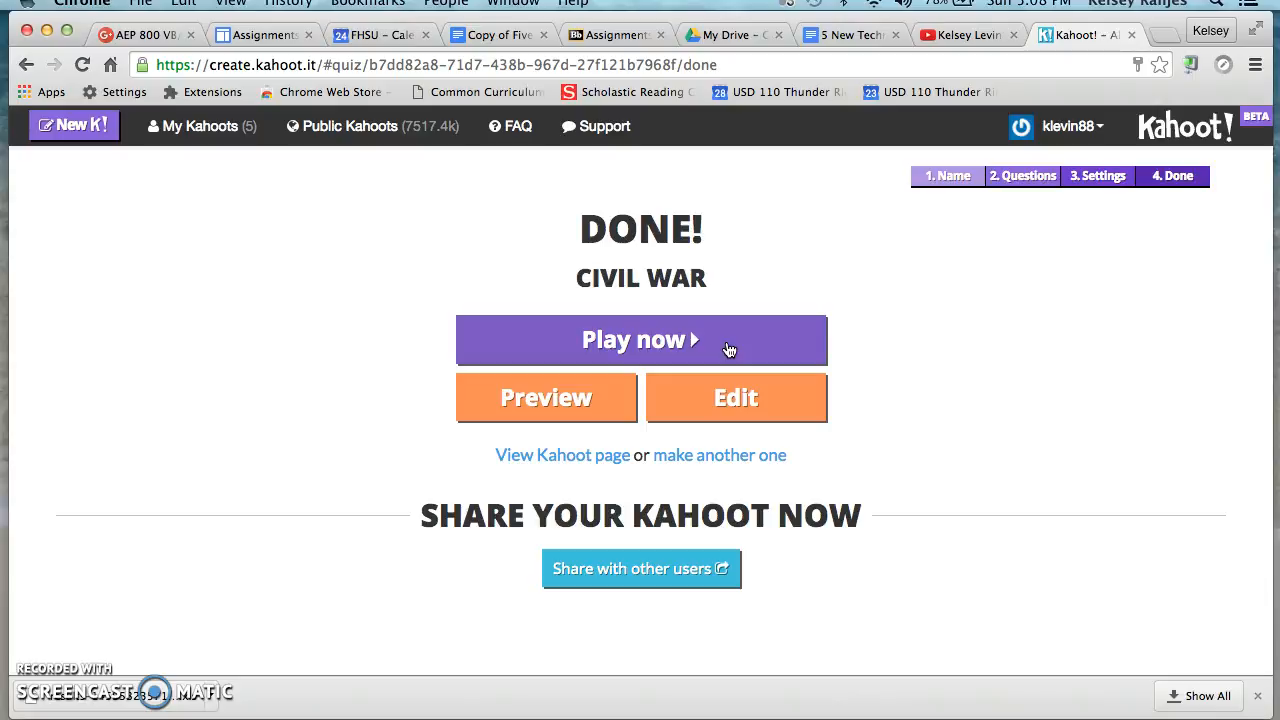
- Open the list of own kahoots and look through the quizzes created
left_click(195, 127)
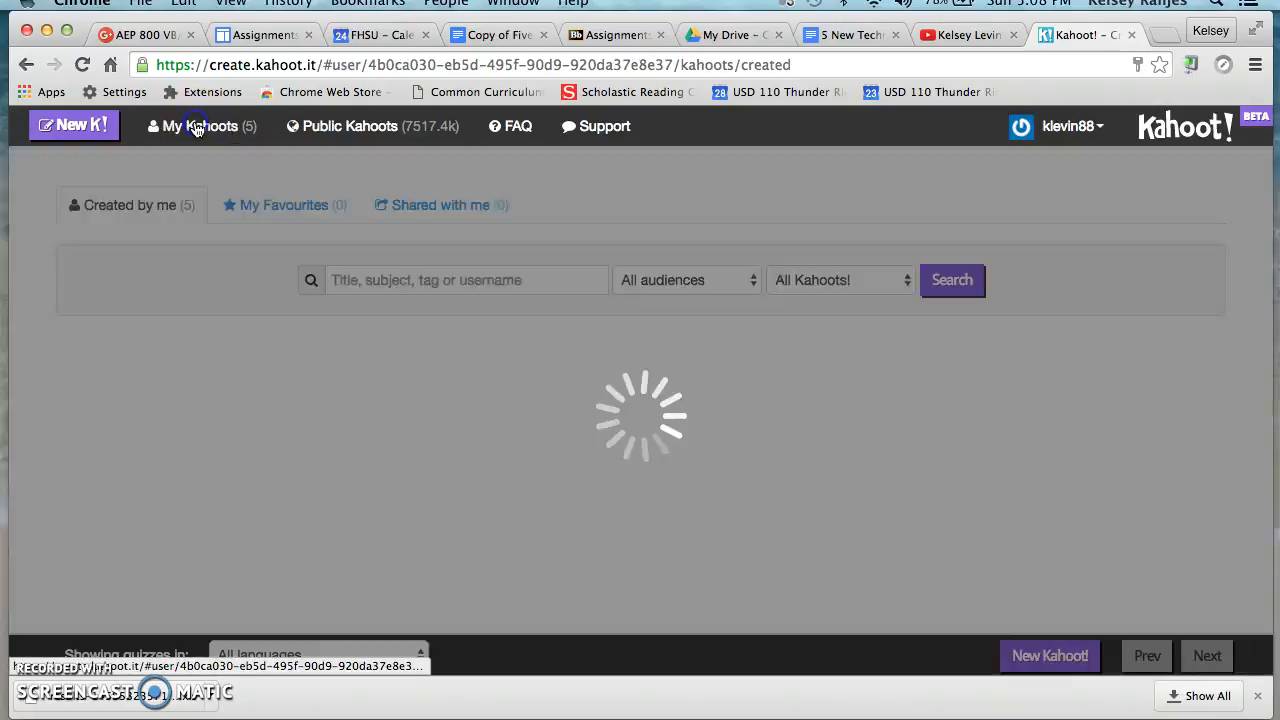
scroll(1072, 320, "down", 5)
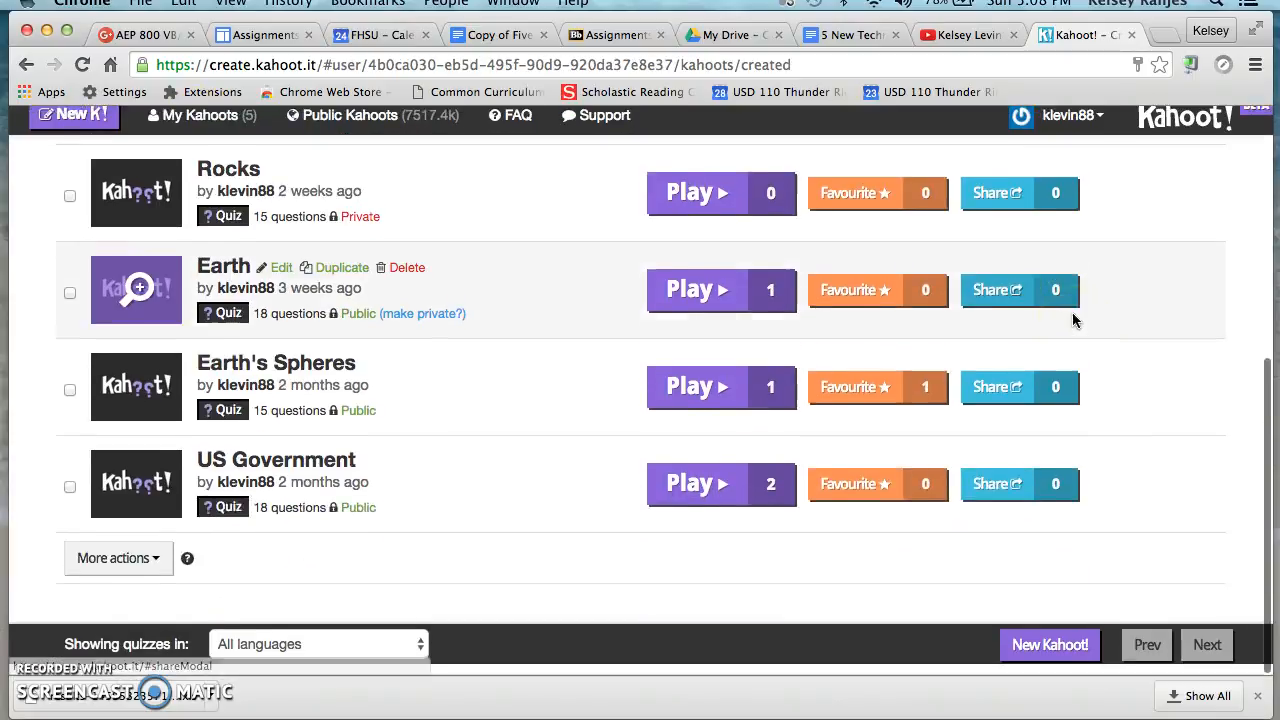
scroll(1072, 318, "up", 5)
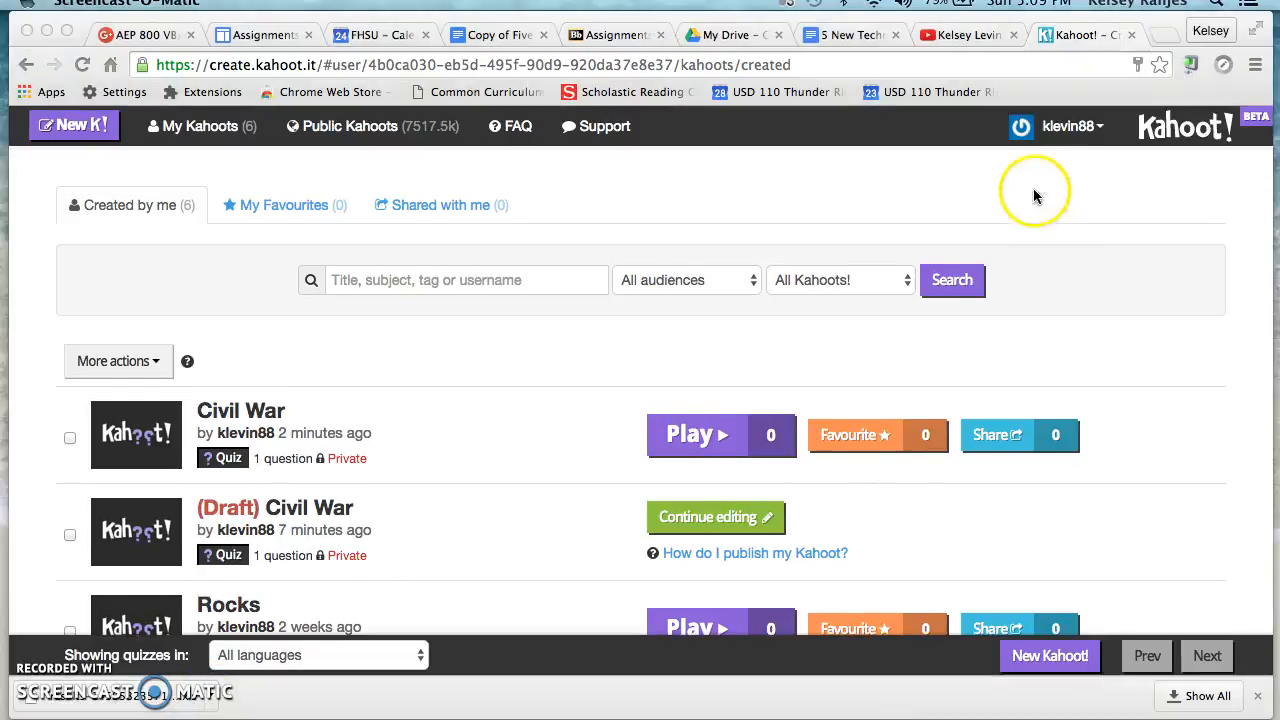
- Open the account's game results and save the US Government results from Feb 12, 2016 12:27 PM to My Drive in Google Drive
left_click(1047, 133)
left_click(1062, 128)
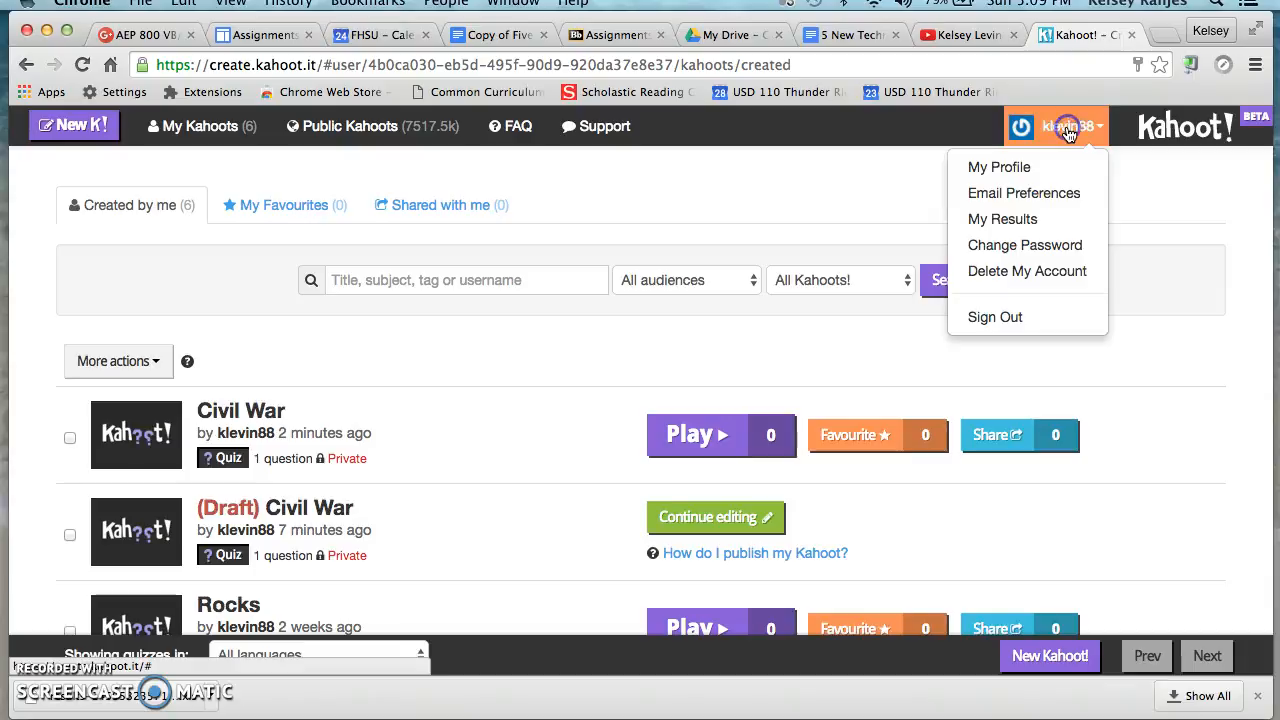
left_click(1019, 220)
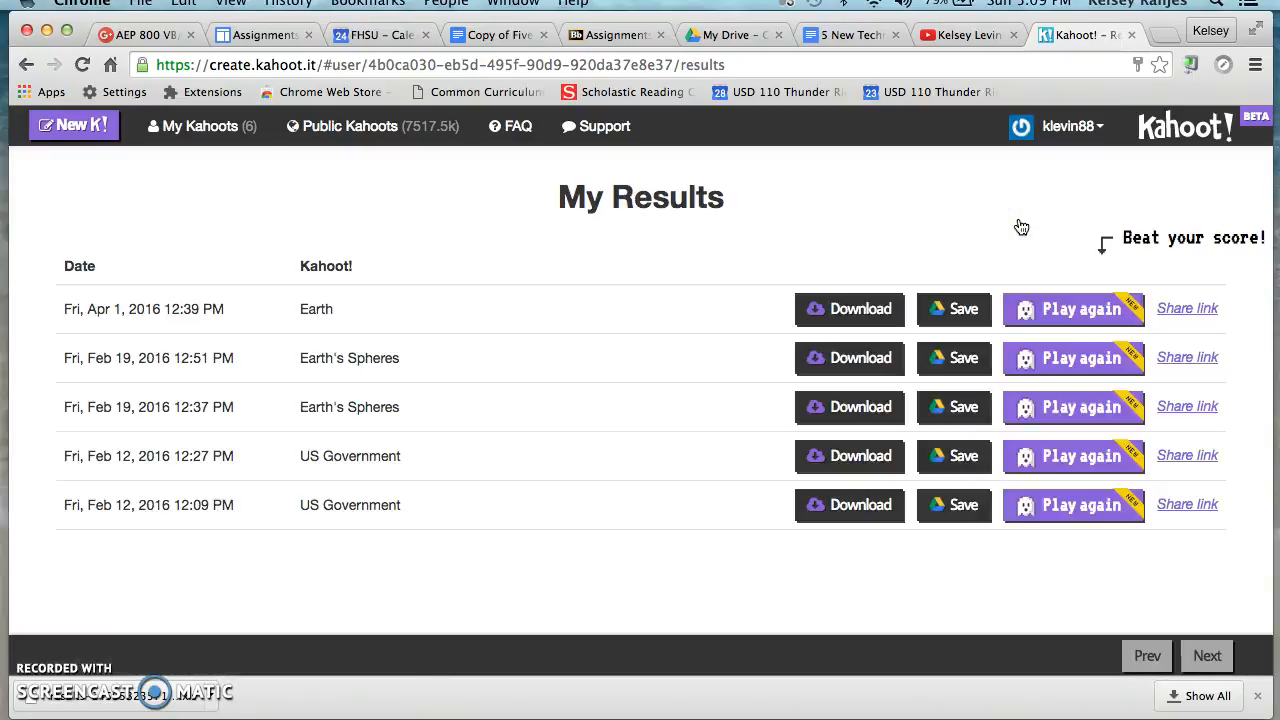
left_click(950, 466)
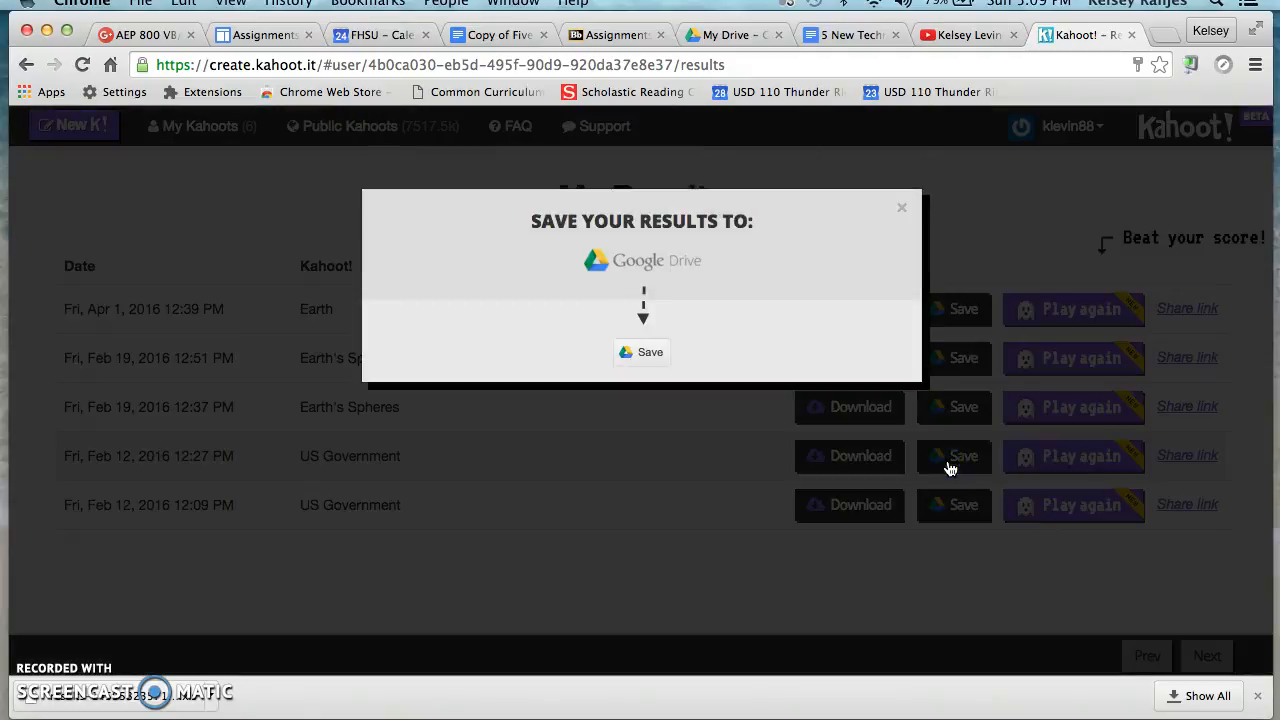
left_click(642, 353)
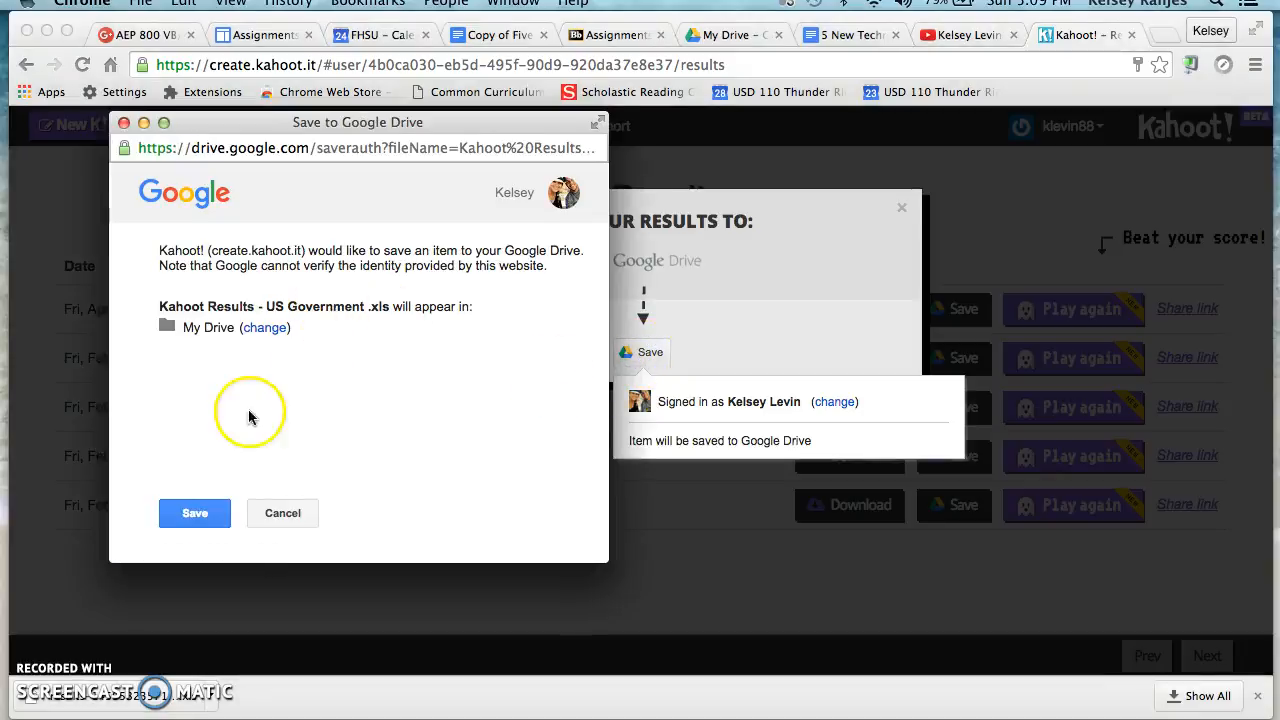
left_click(195, 514)
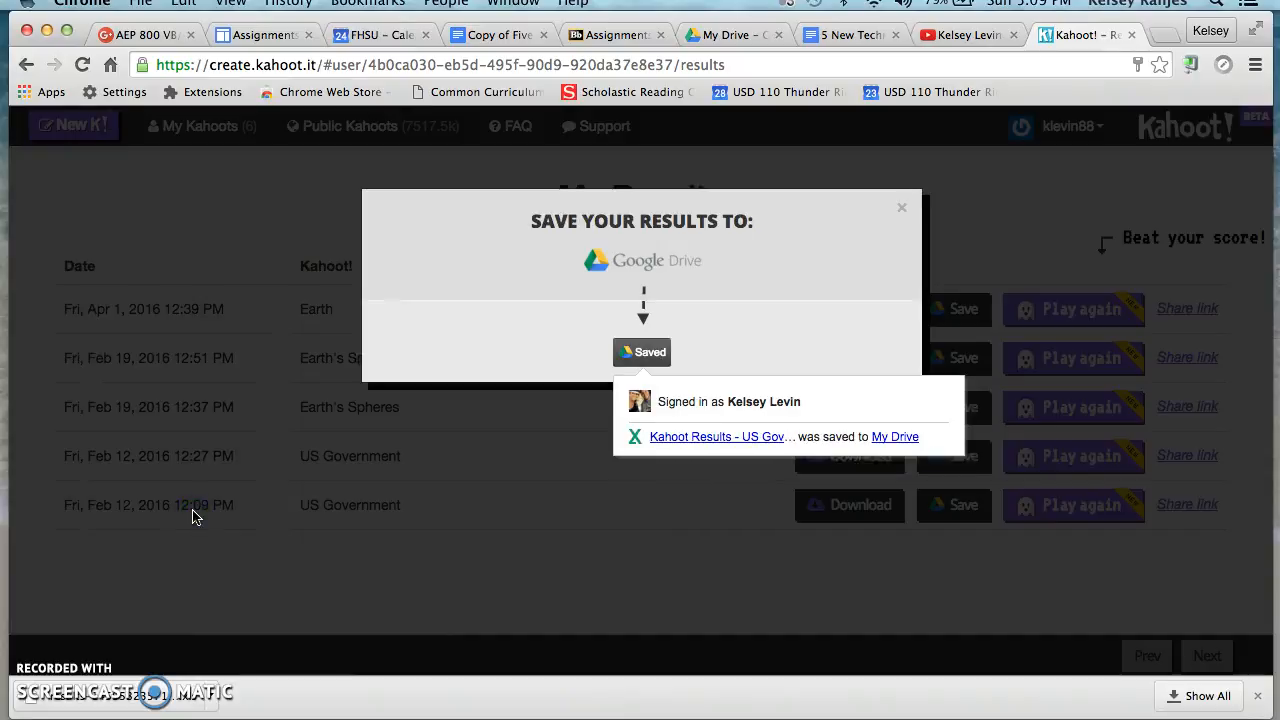
- Open the saved US Government results file in Google Drive, download it and close the file
left_click(727, 437)
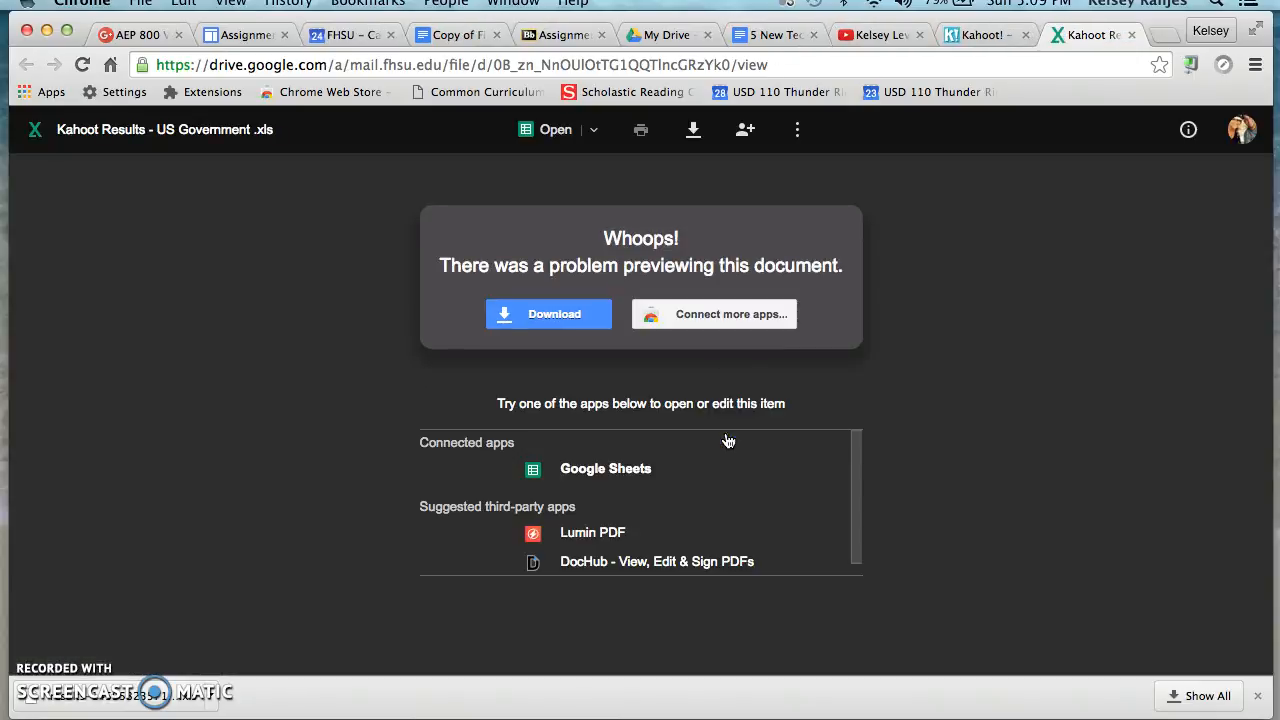
left_click(587, 316)
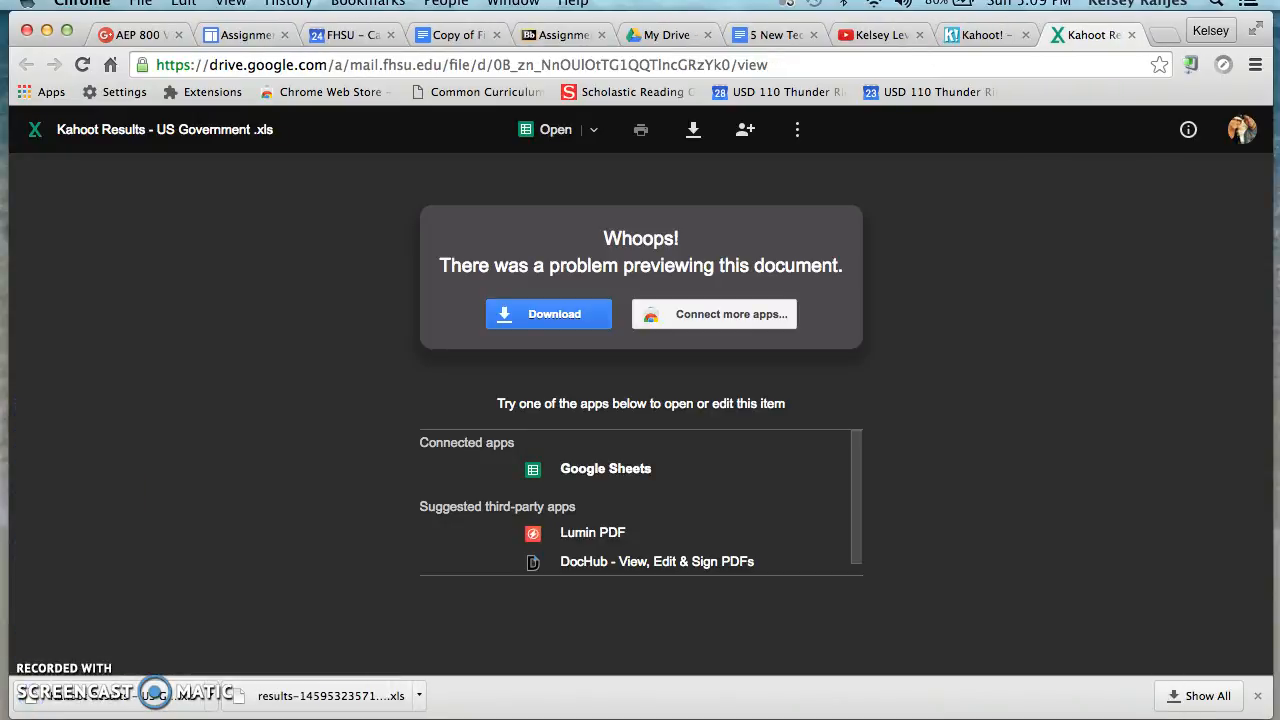
key("super+w")
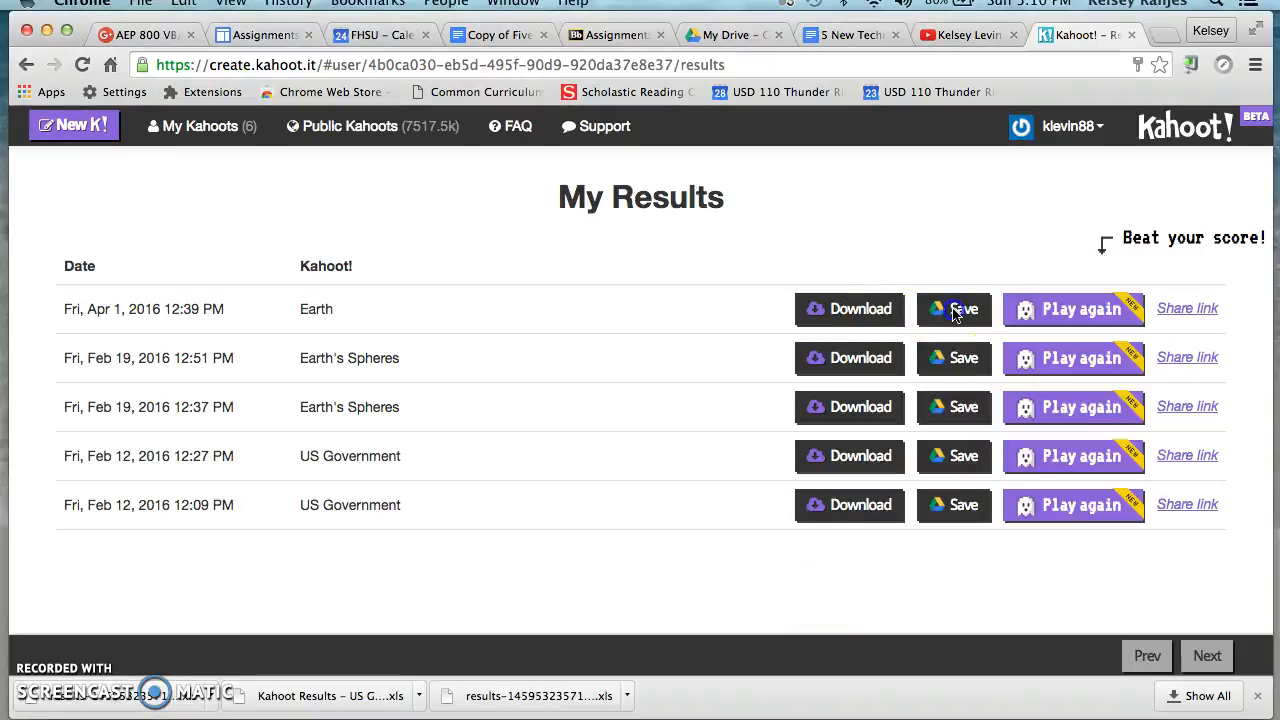
- Save the Earth game results from Apr 1, 2016 to My Drive in Google Drive
left_click(951, 314)
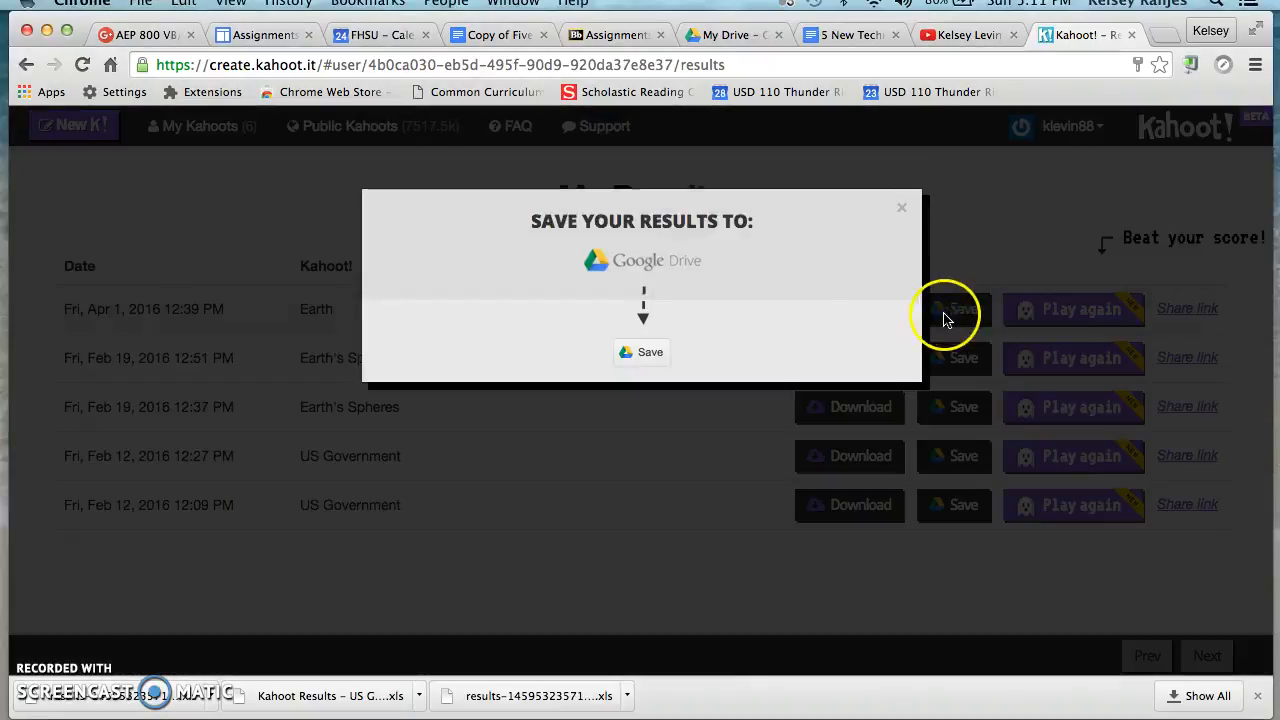
left_click(650, 354)
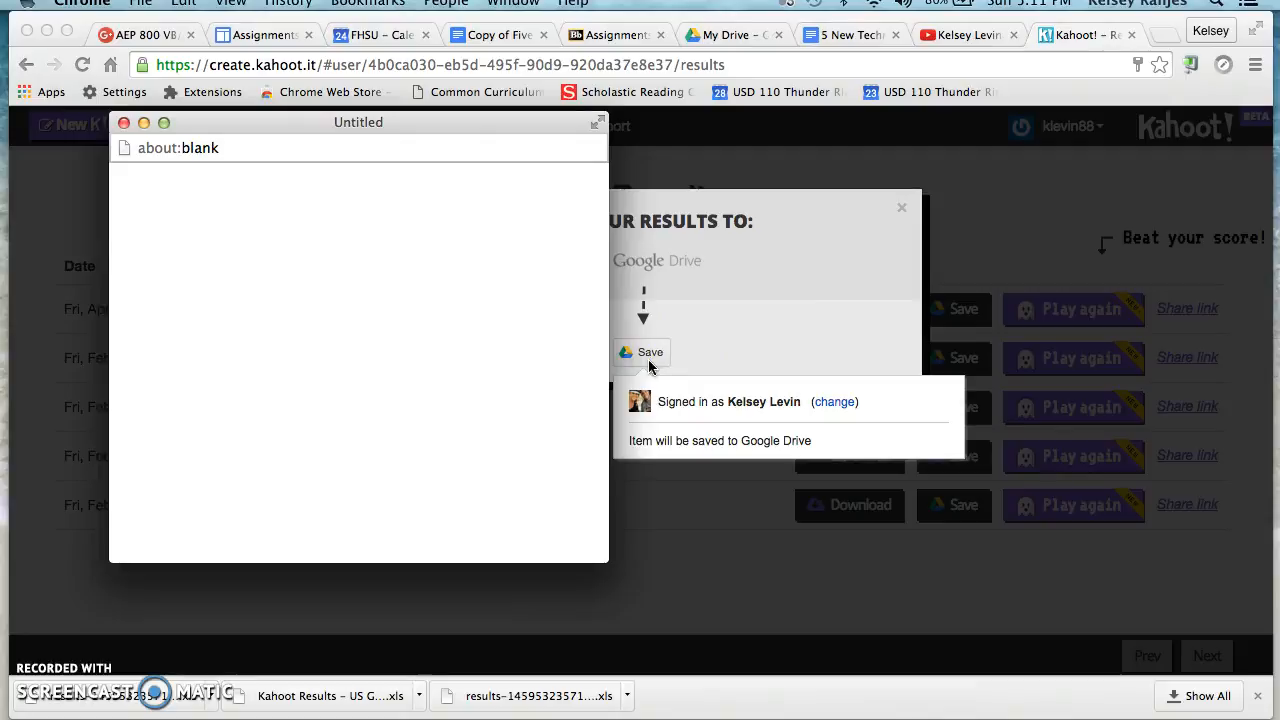
left_click(277, 514)
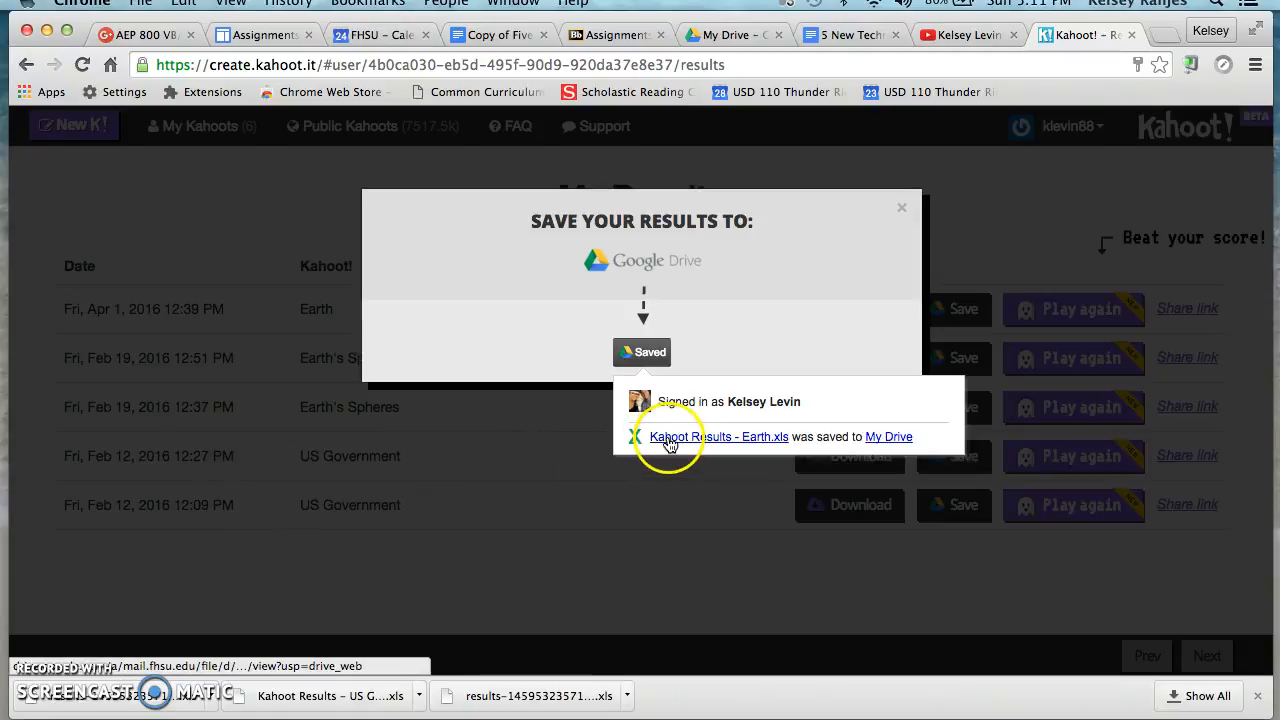
- Examine students' scores and answers in the saved Earth results file, and return to the results list
left_click(670, 438)
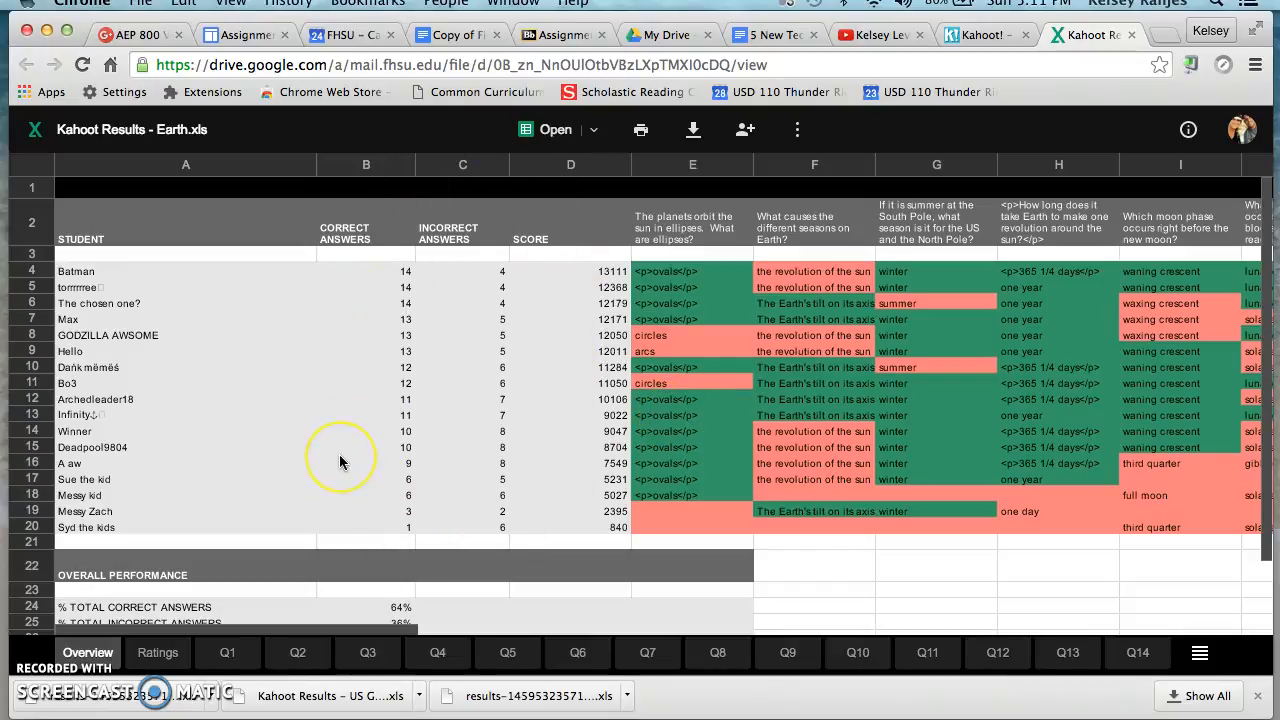
left_click(1130, 36)
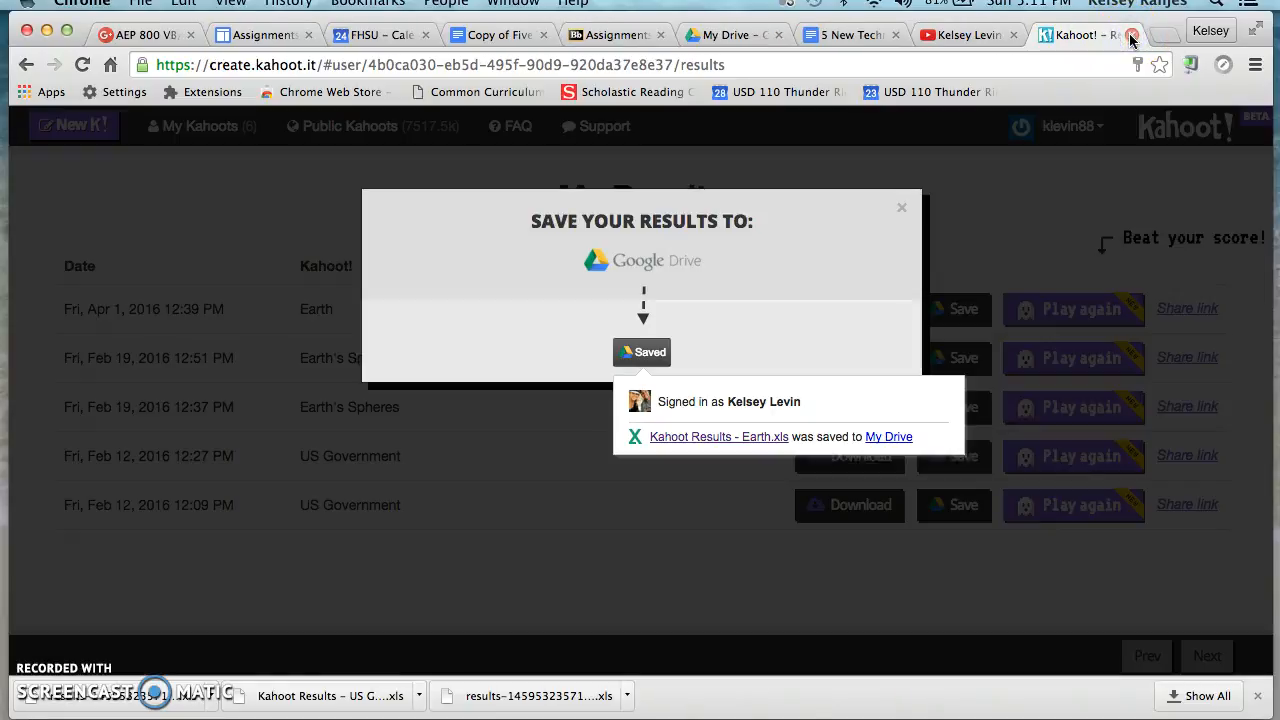
left_click(901, 209)
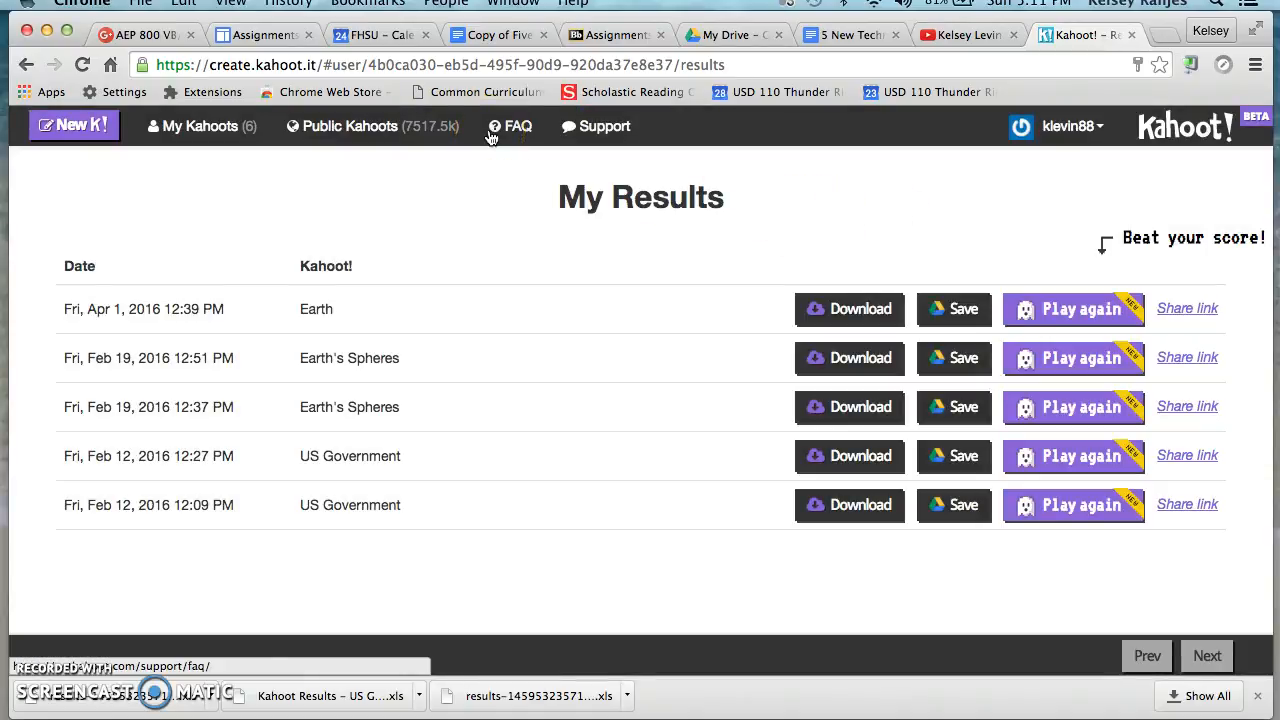
- Open the public kahoots and look through the featured quizzes
left_click(421, 137)
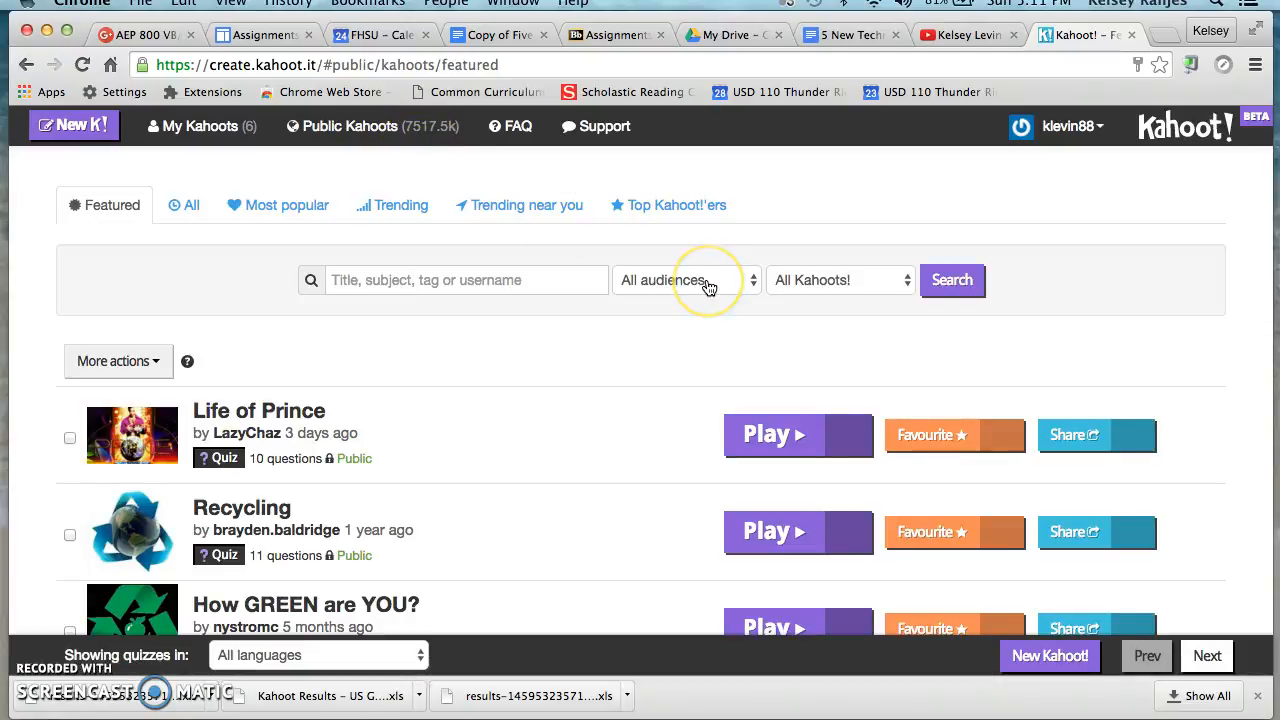
scroll(709, 286, "down", 5)
scroll(709, 288, "down", 4)
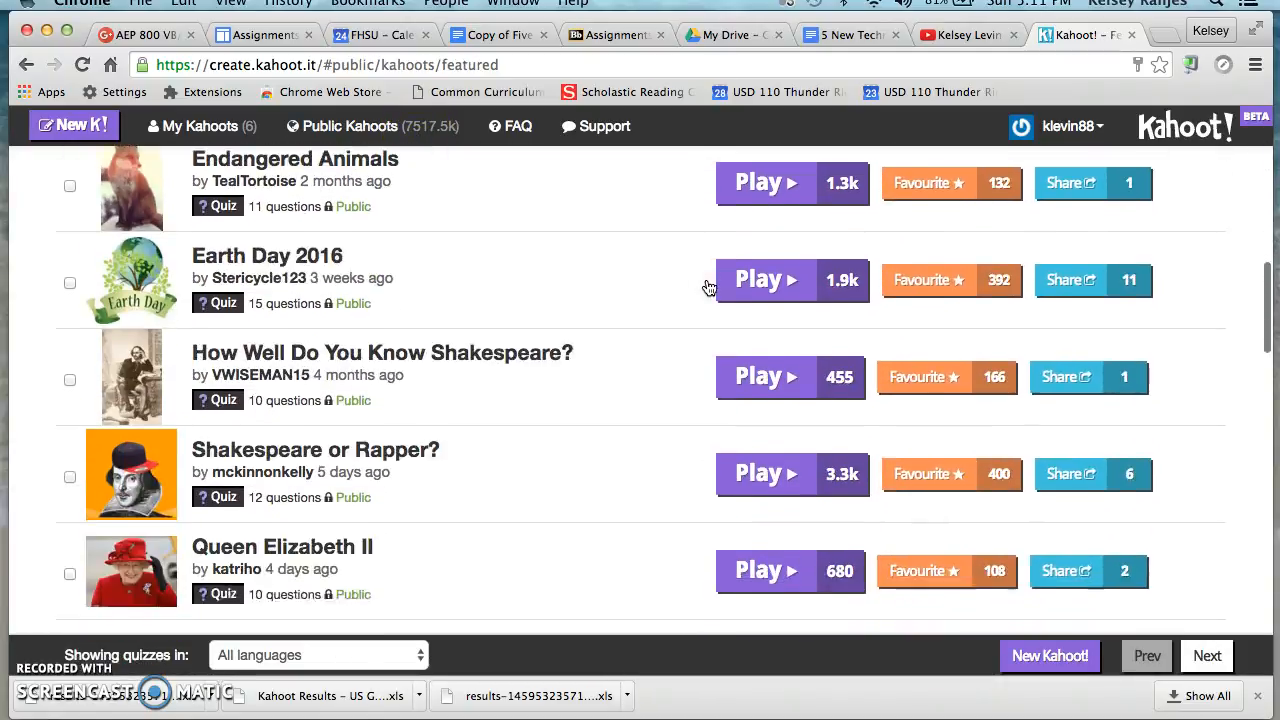
scroll(709, 288, "down", 3)
scroll(708, 288, "up", 15)
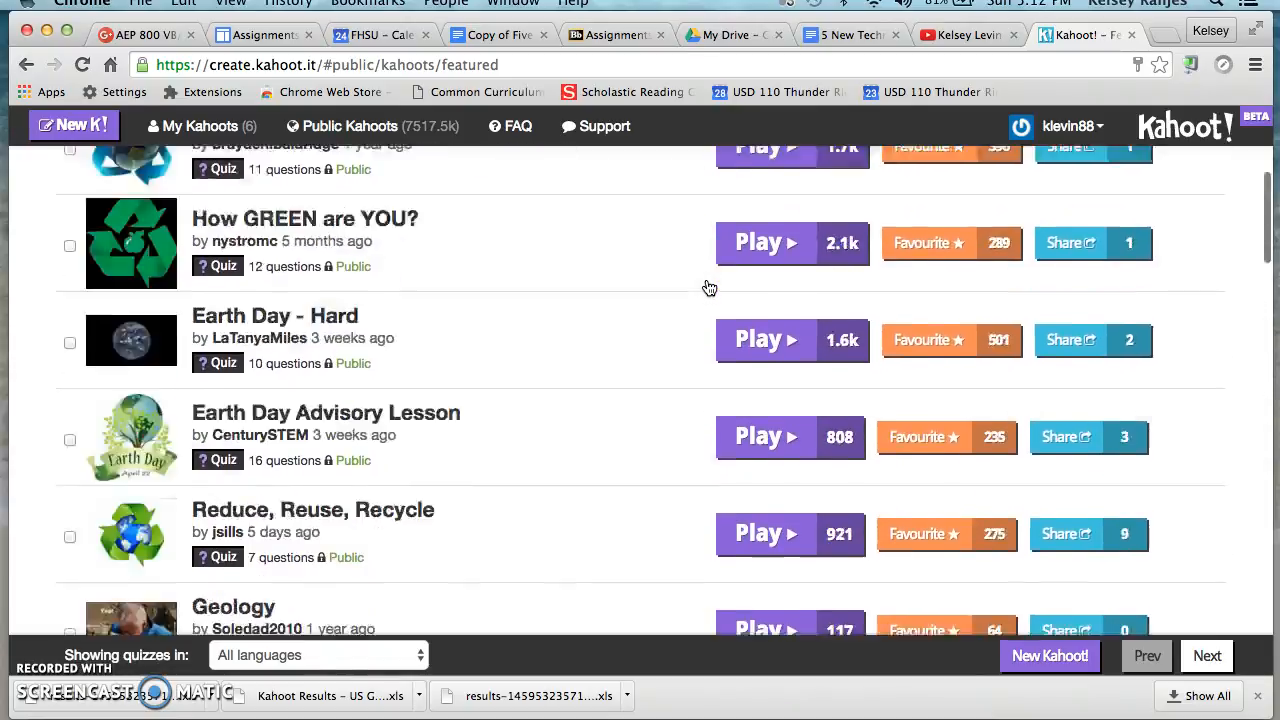